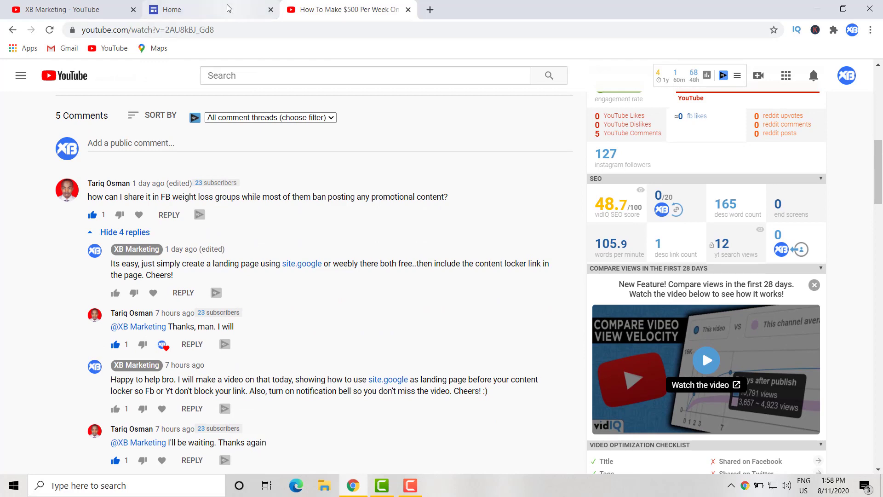
Examine the published 3-week-diet-ebook sample page from its heading down to the download link.
left_click(230, 9)
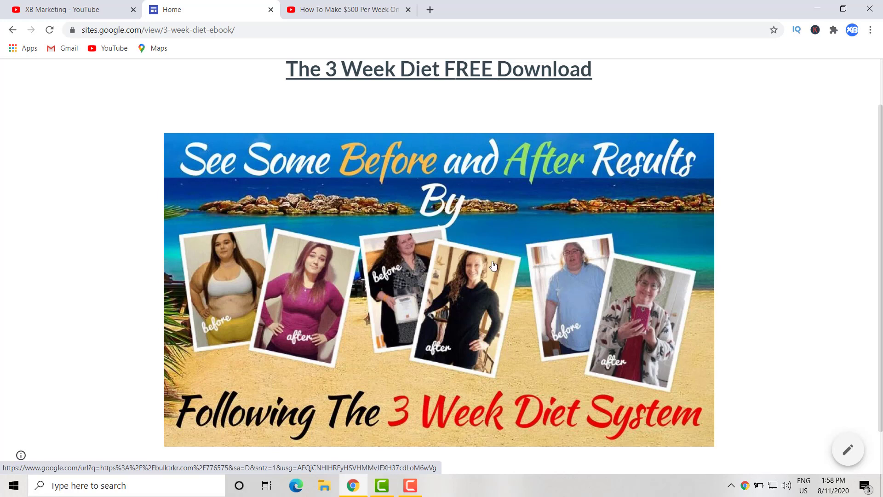
scroll(469, 256, "up", 1)
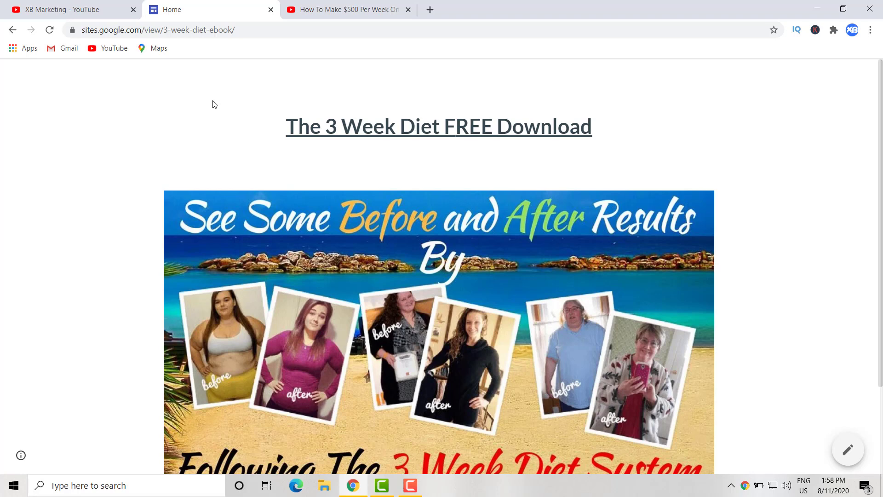
scroll(223, 105, "down", 1)
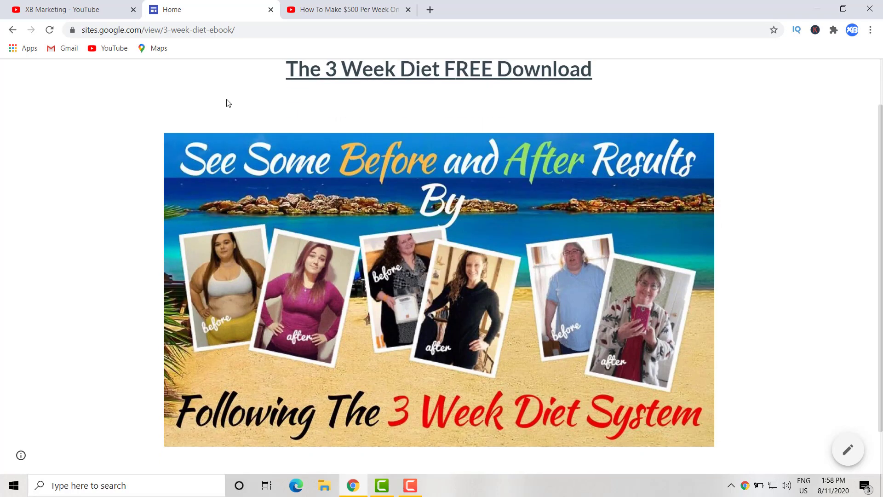
scroll(235, 101, "down", 1)
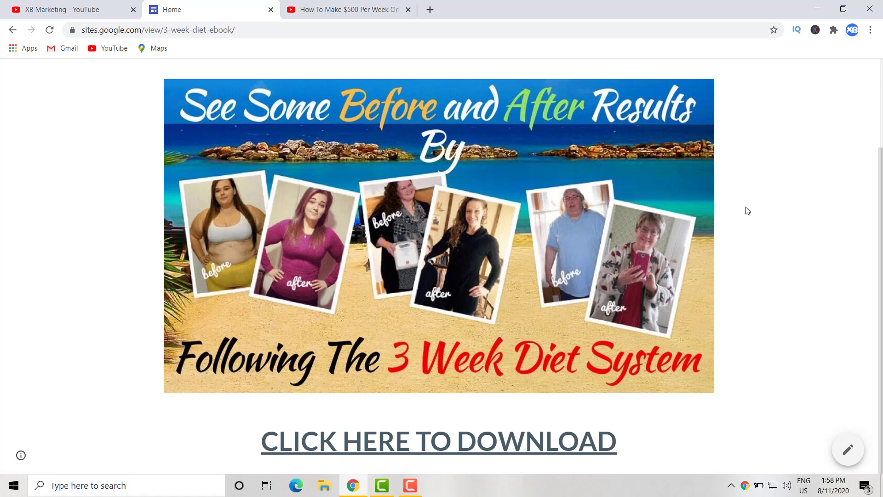
Open sites.google.com/new in a new browser tab and create a blank site.
left_click(430, 10)
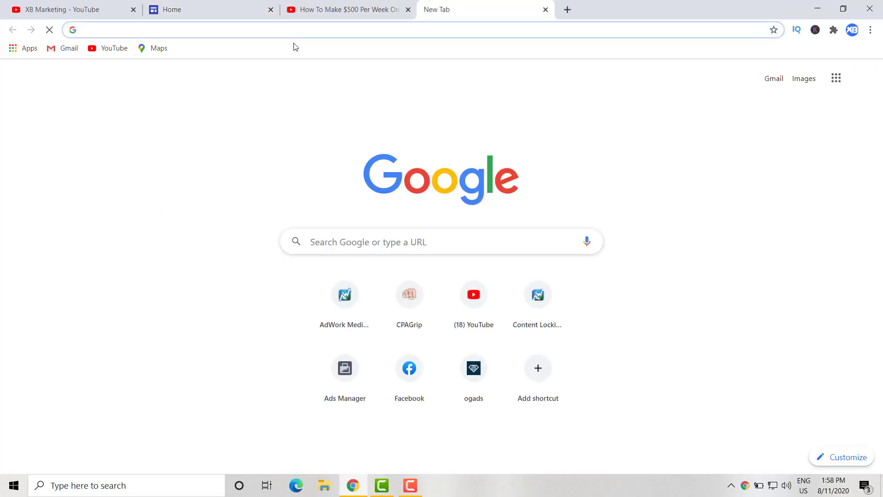
type("site")
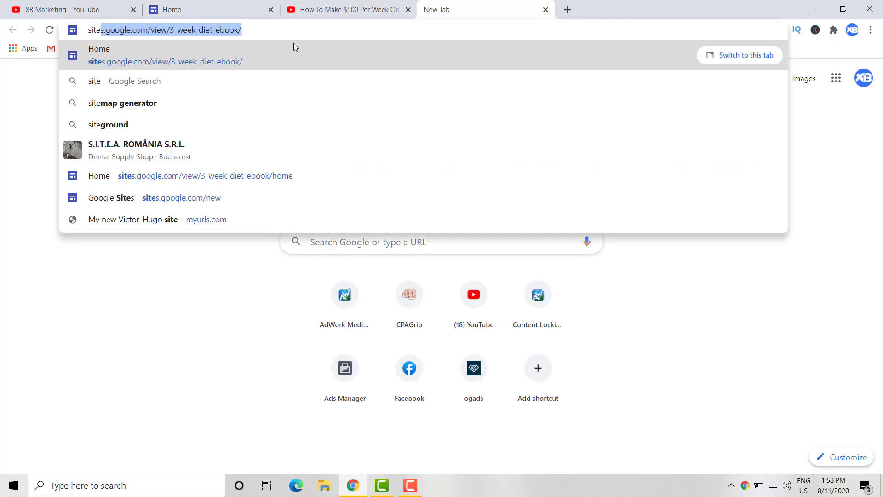
type(".goog")
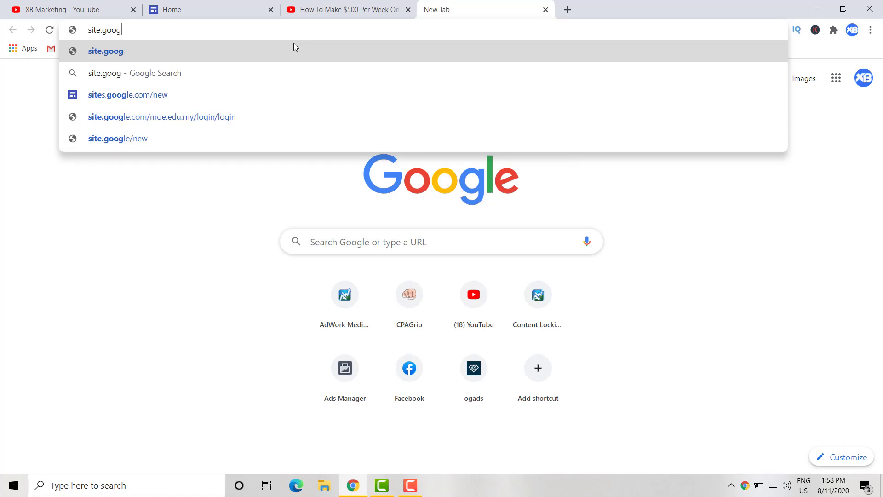
left_click(255, 93)
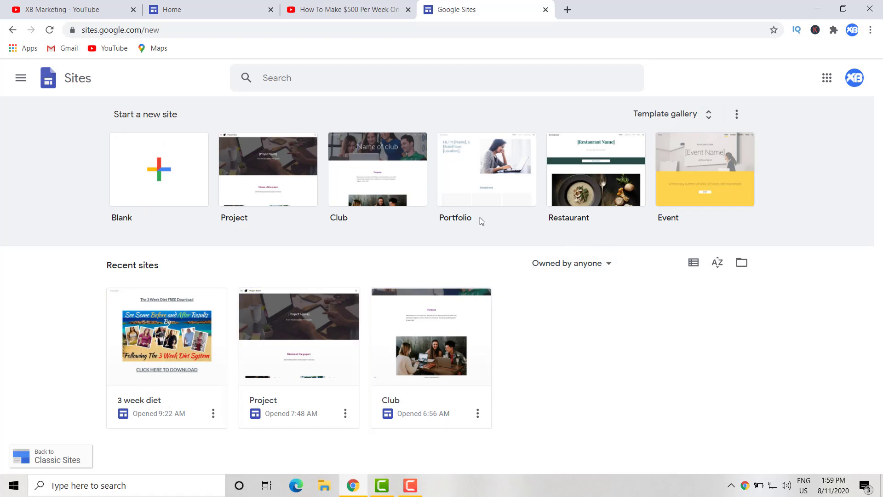
left_click(150, 171)
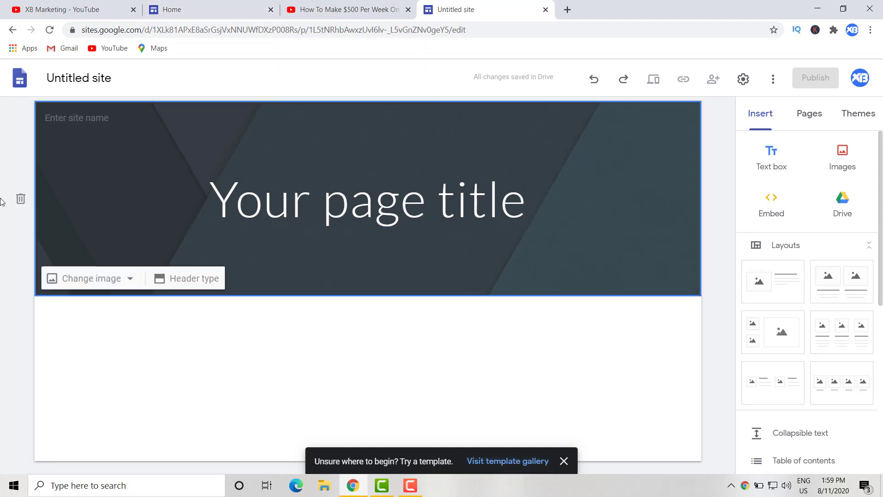
Delete the page title header and insert a text box set to the Heading style.
left_click(21, 200)
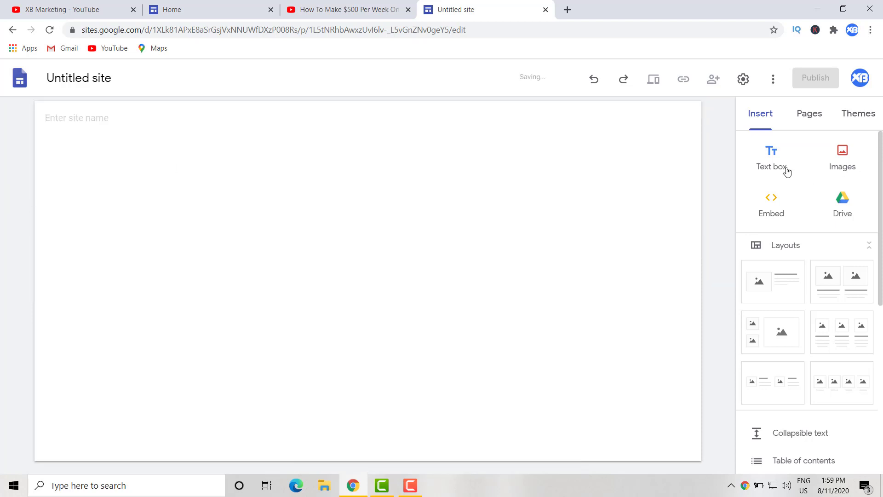
left_click(777, 157)
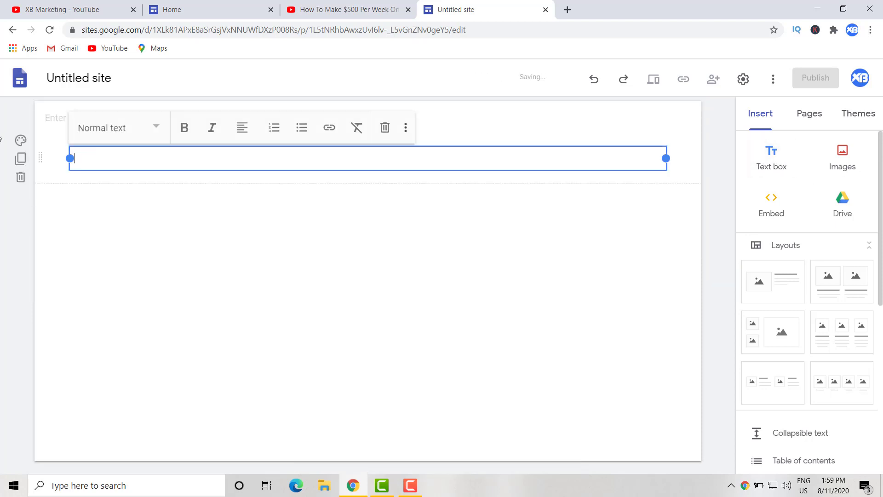
left_click(154, 128)
left_click(156, 128)
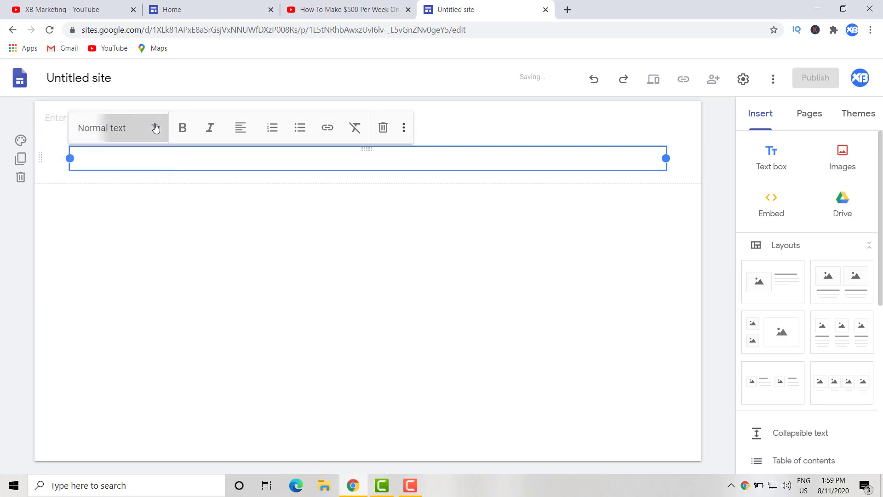
left_click(153, 127)
left_click(131, 198)
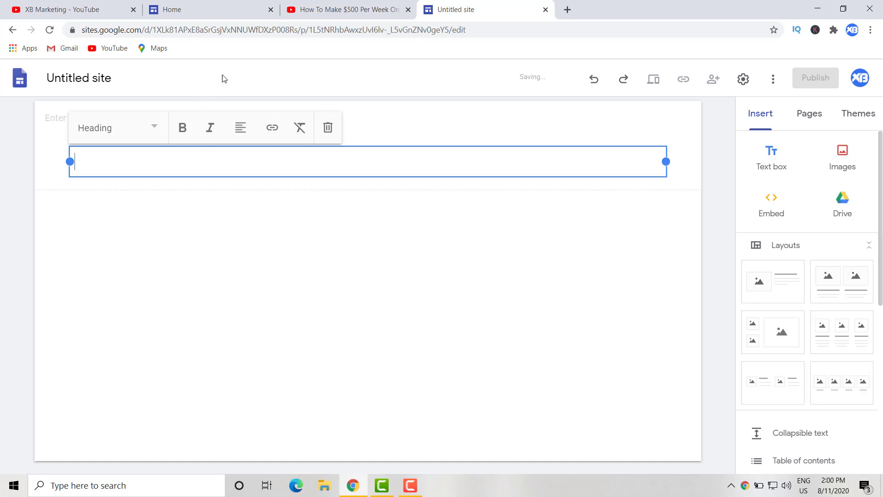
Return to the published sample page and examine its heading "The 3 Week Diet FREE Download".
left_click(197, 4)
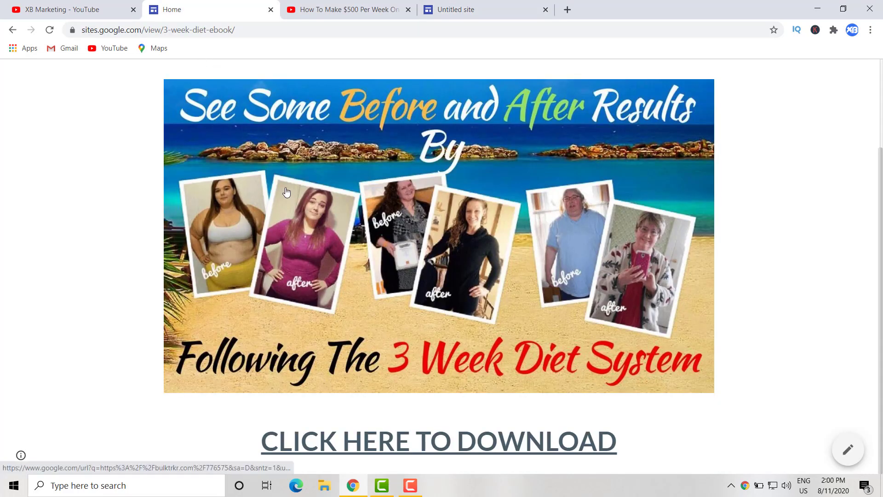
scroll(286, 191, "up", 3)
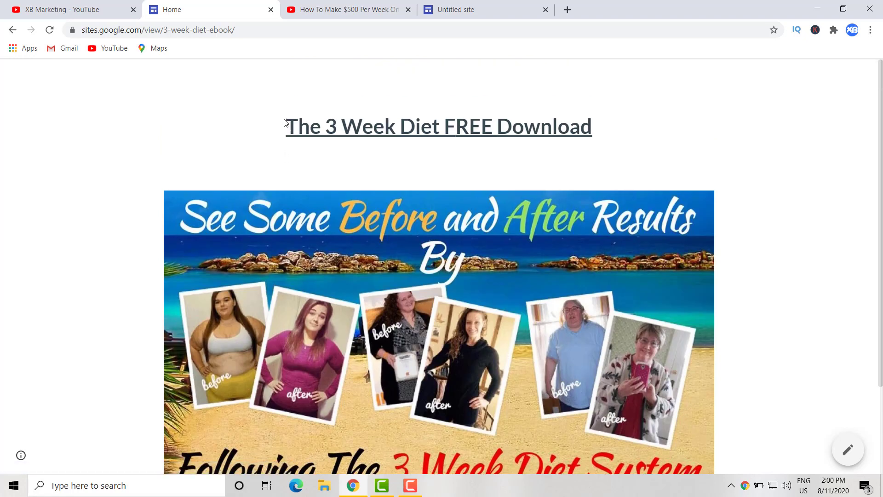
left_click_drag(287, 125, 535, 157)
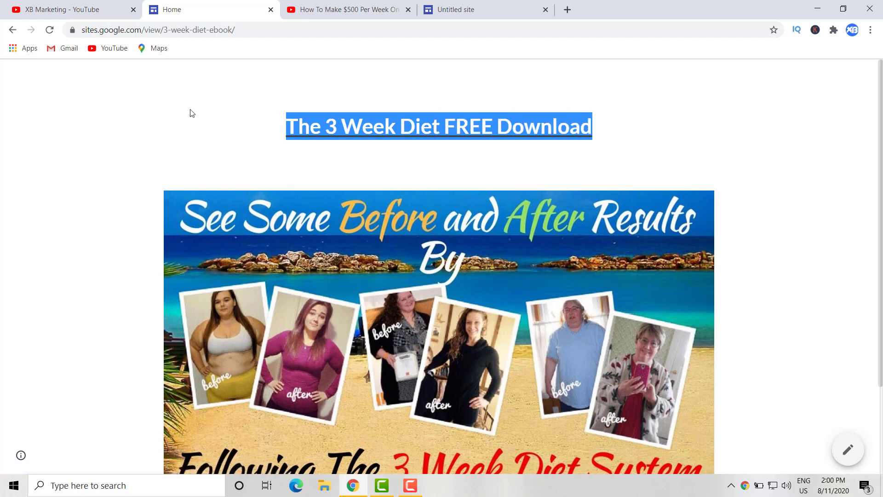
left_click(341, 90)
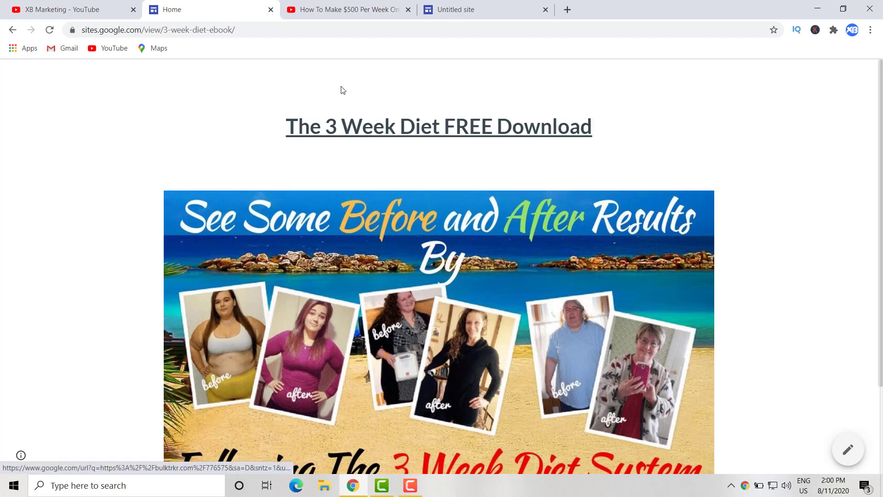
Follow the sample heading's link and examine the 3 week diet content locker page and its full web address.
left_click(417, 127)
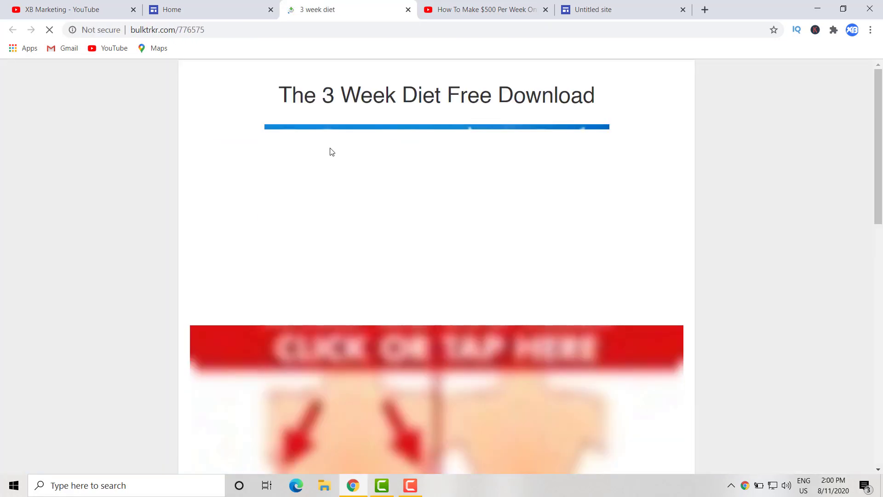
scroll(332, 152, "down", 2)
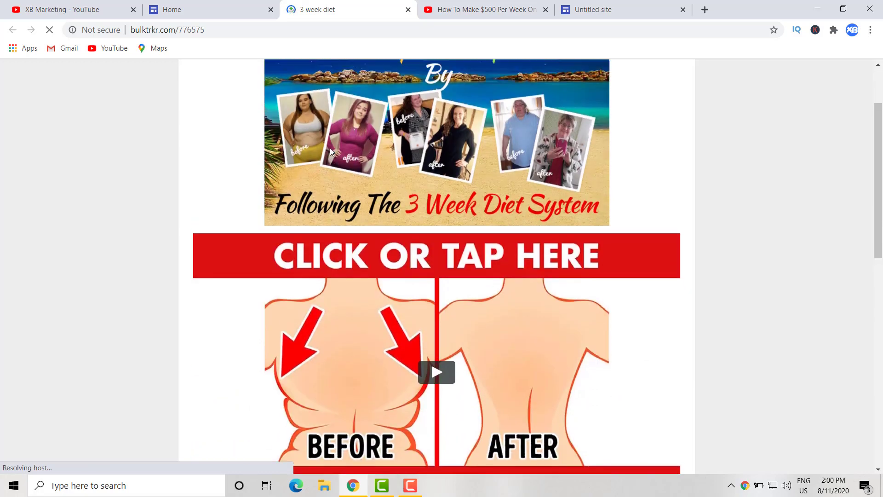
scroll(330, 151, "down", 8)
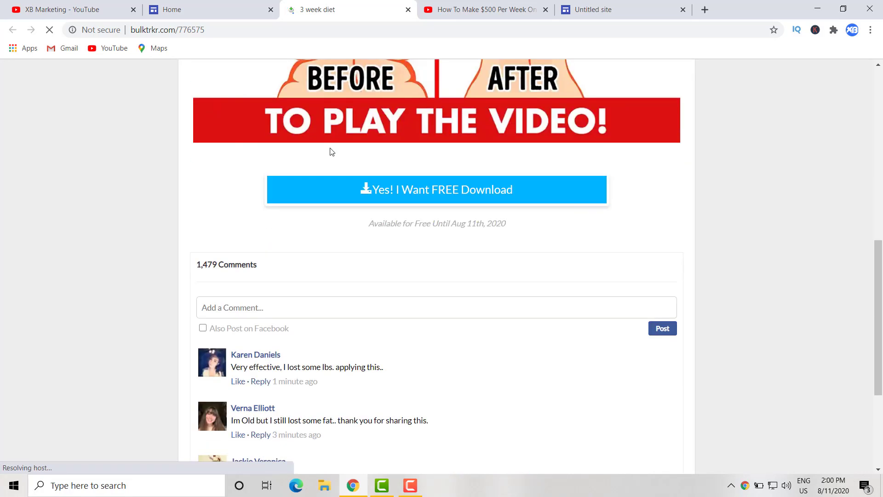
scroll(332, 152, "down", 4)
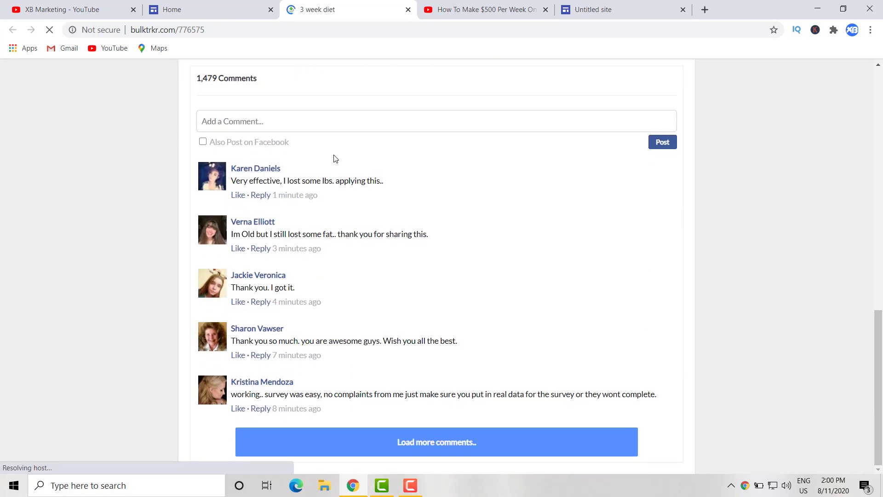
scroll(335, 159, "up", 15)
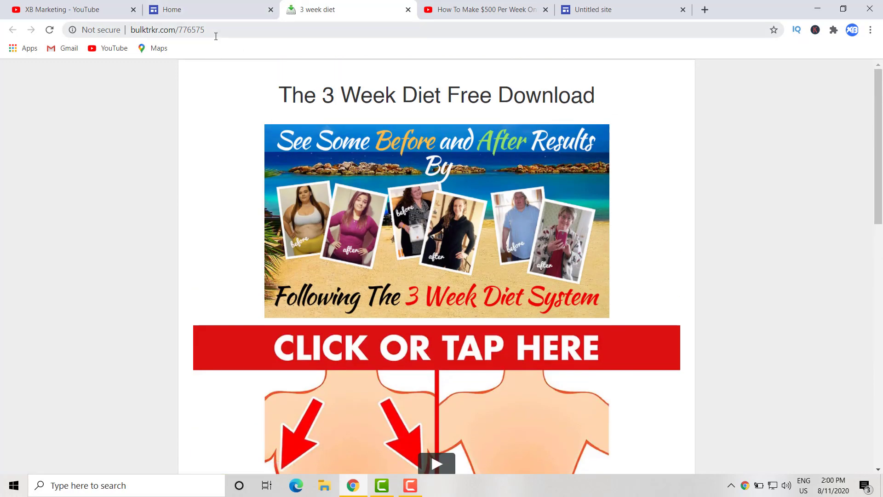
left_click_drag(214, 29, 133, 31)
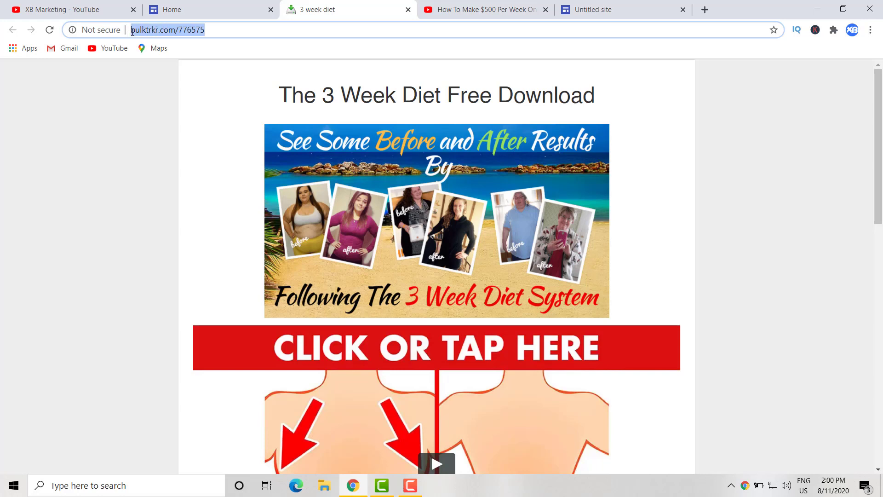
left_click(208, 30)
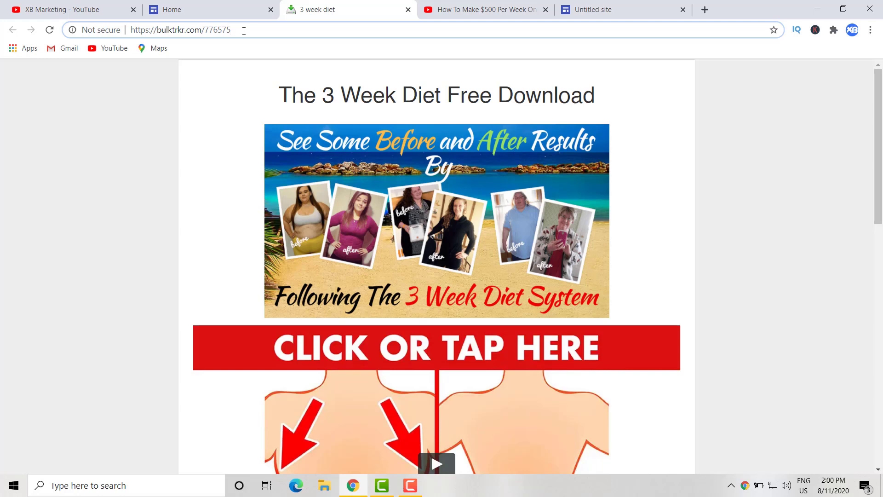
Highlight the full heading on the published sample page and go back to the 3 week diet locker page.
left_click(220, 11)
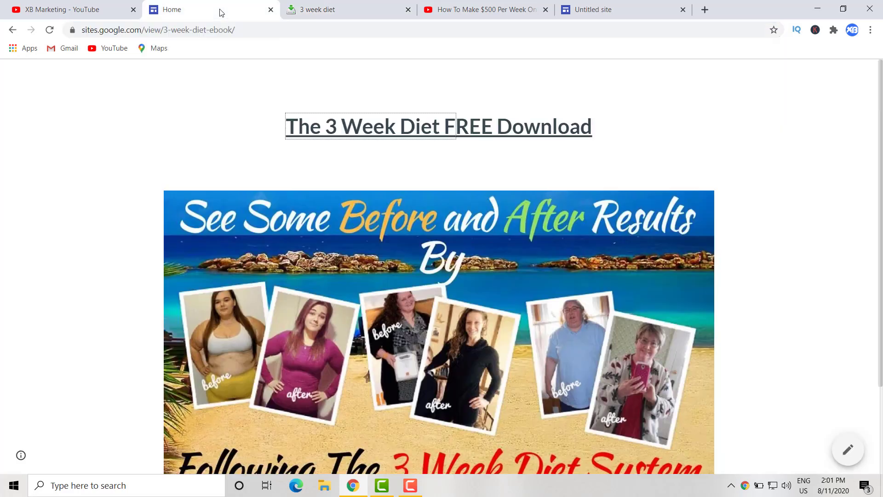
left_click(606, 125)
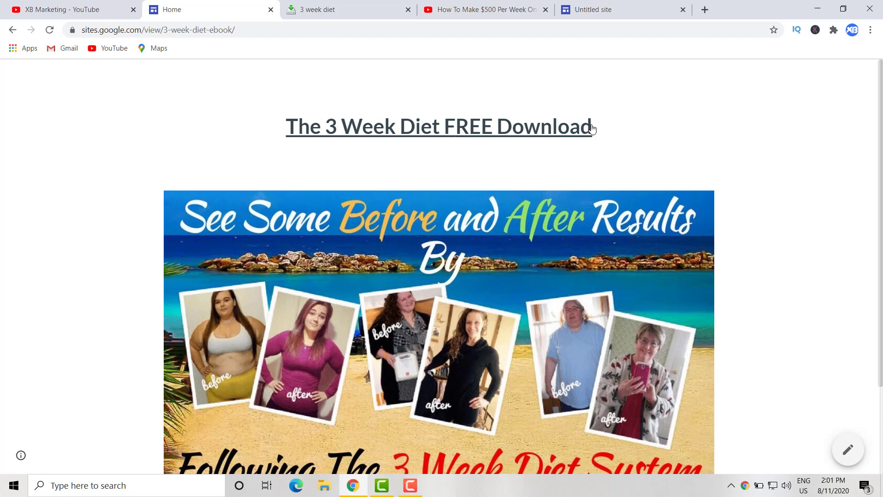
left_click_drag(597, 130, 482, 127)
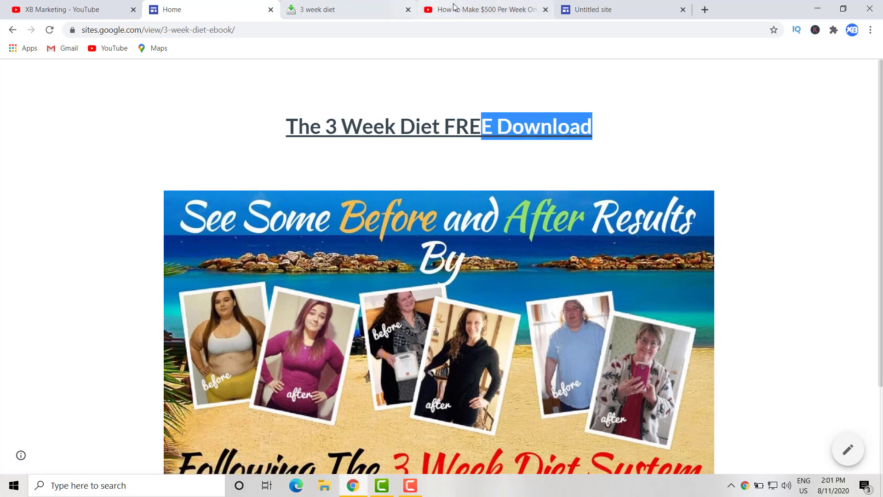
left_click(603, 127)
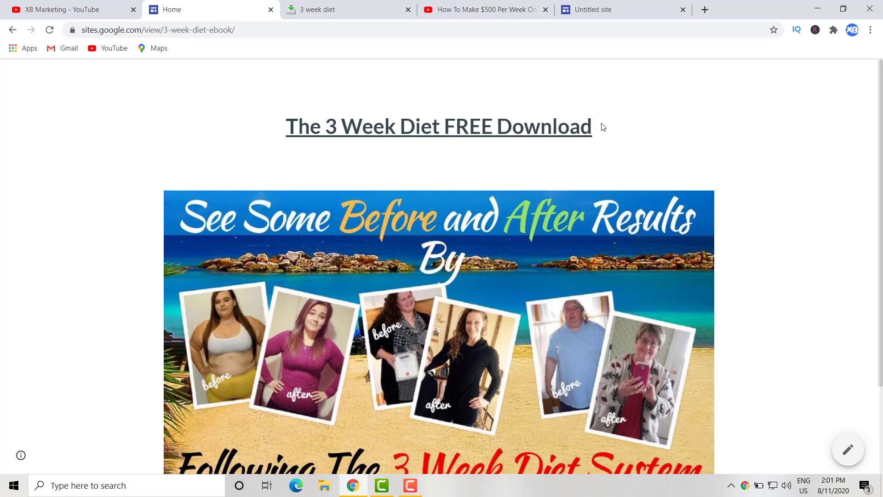
left_click_drag(603, 127, 281, 112)
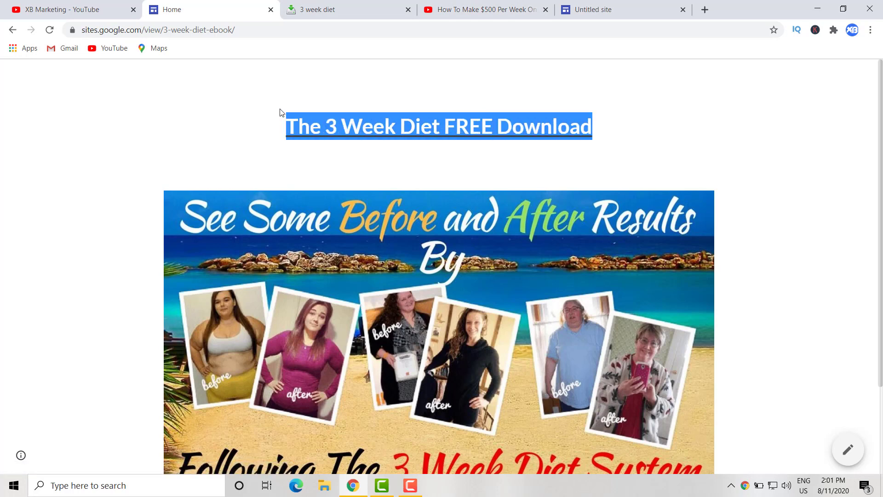
left_click(312, 13)
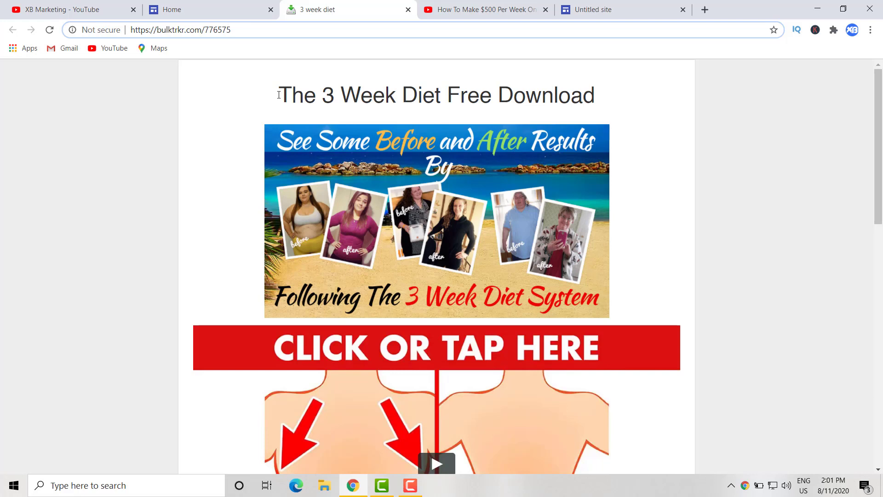
left_click_drag(280, 90, 526, 107)
left_click_drag(556, 112, 571, 106)
key("ctrl+p")
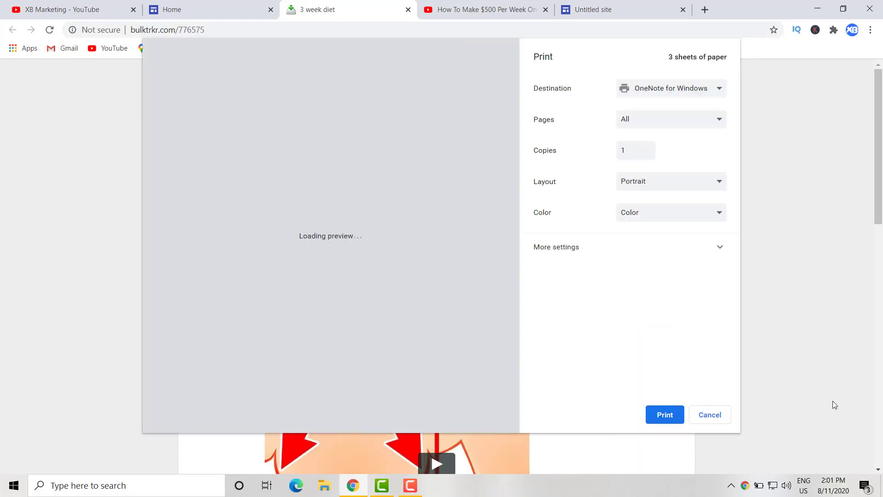
left_click(710, 415)
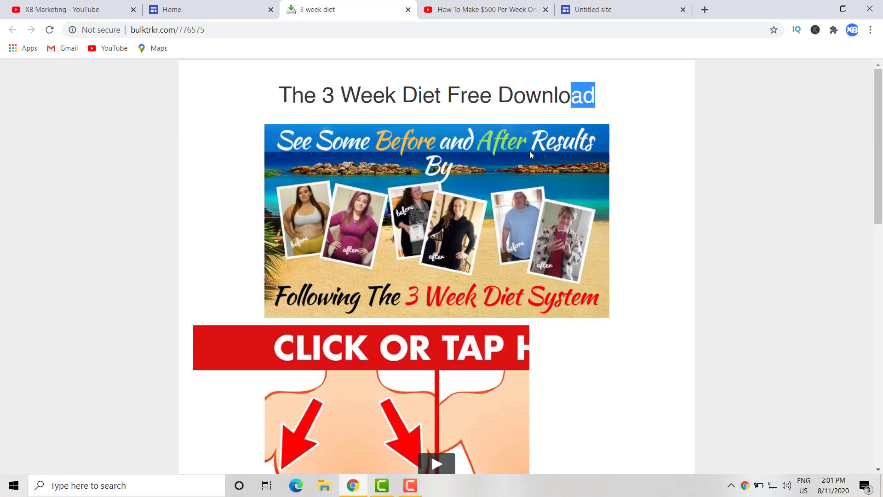
left_click(625, 99)
Copy the title "The 3 Week Diet Free Download" from the locker page and return to the published sample page.
scroll(615, 199, "down", 8)
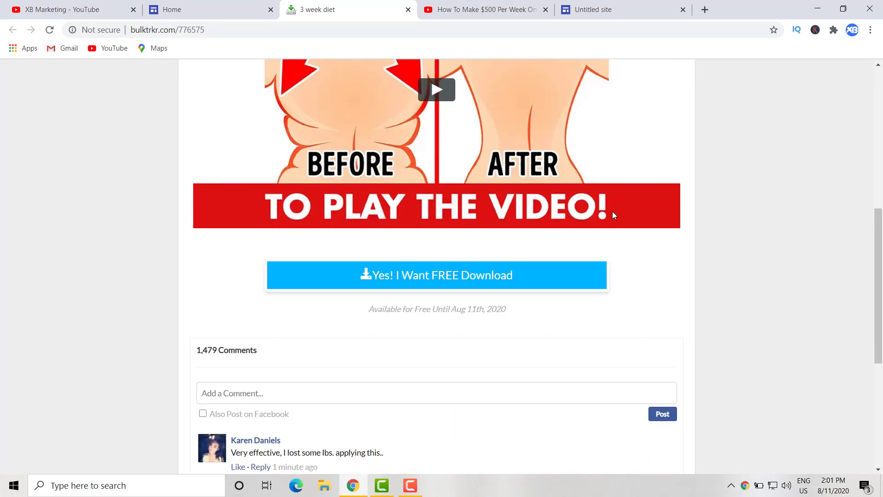
scroll(613, 215, "up", 8)
left_click_drag(603, 92, 274, 95)
key("ctrl+c")
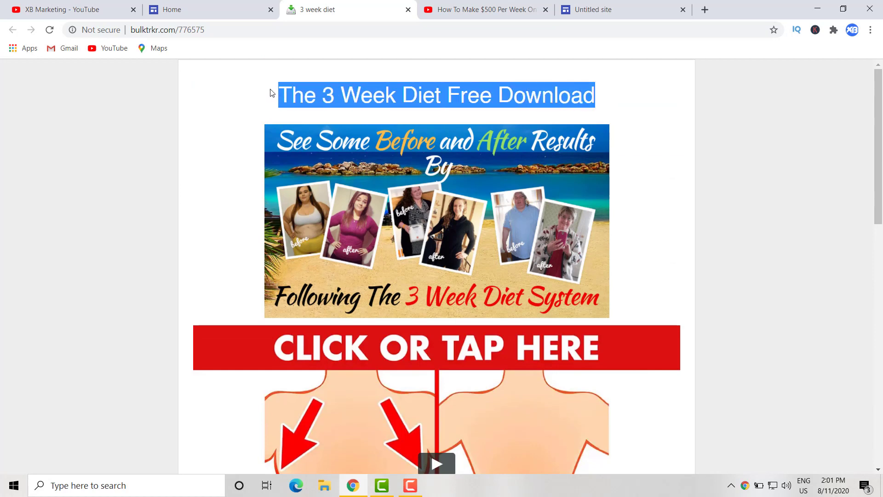
left_click(206, 8)
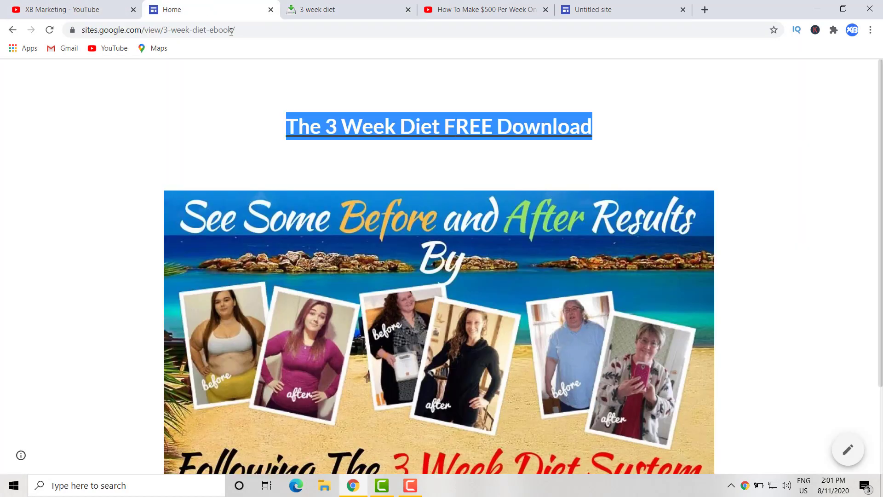
Paste "The 3 Week Diet Free Download" into the untitled site's text box and make it bold.
left_click(631, 9)
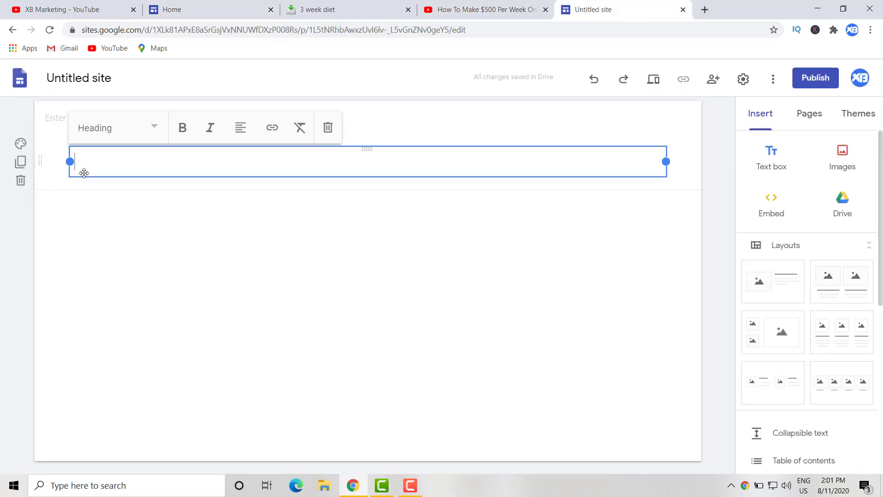
key("ctrl+v")
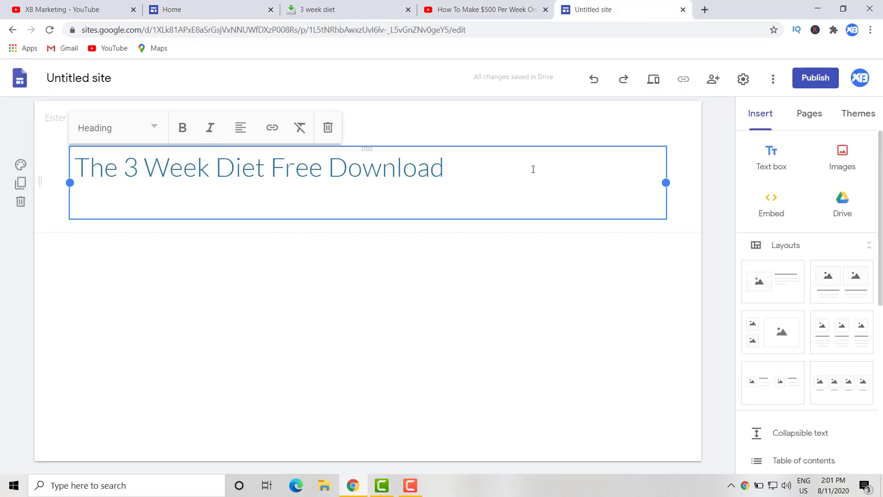
left_click_drag(460, 180, 49, 174)
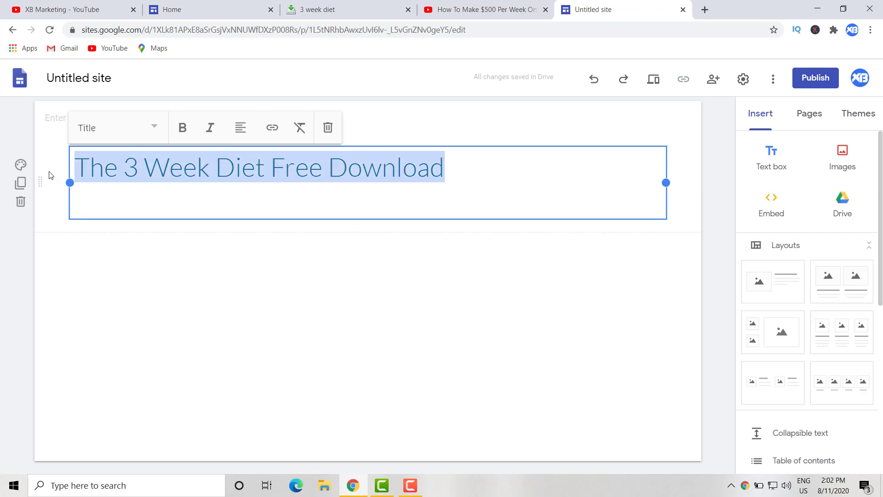
left_click(182, 128)
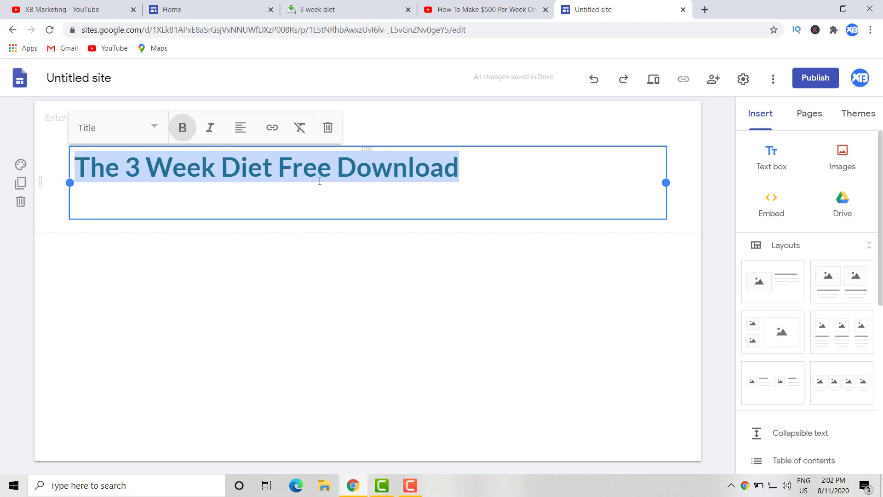
Set the empty line below the title to the Normal text style.
left_click(393, 176)
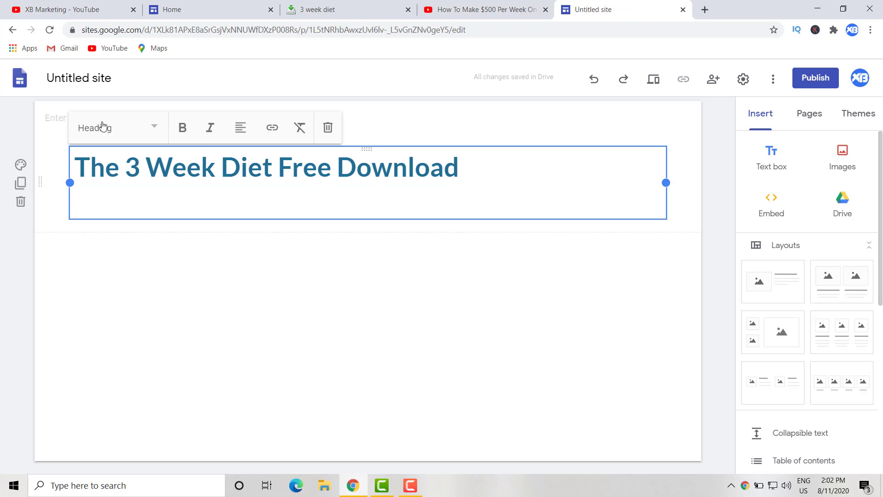
left_click(154, 129)
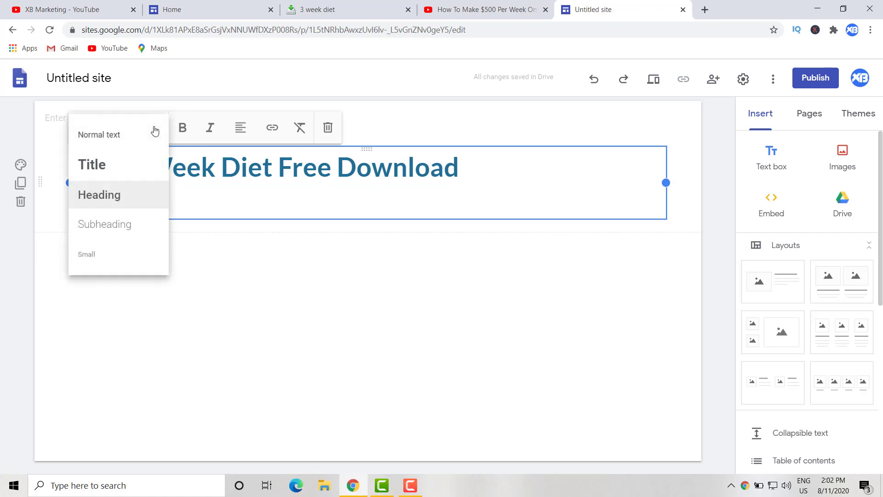
left_click(145, 136)
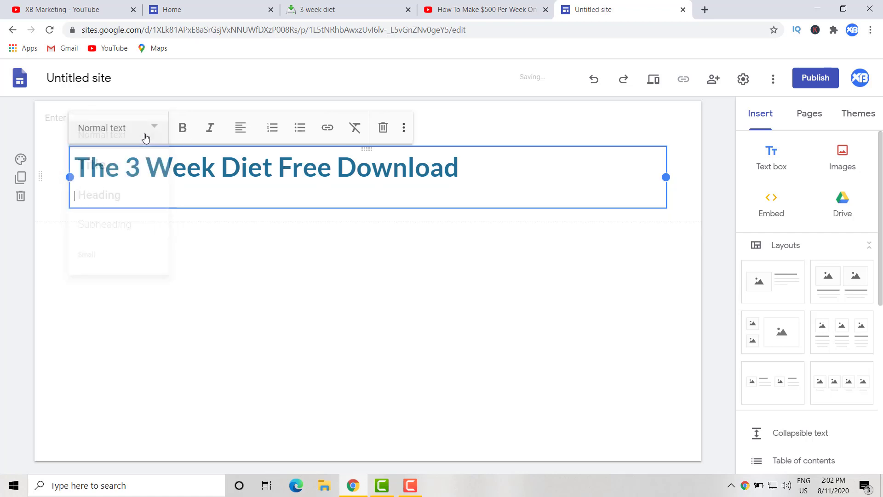
Try the Heading style on the title line, and restore its Title style and bold formatting.
left_click_drag(459, 168, 71, 168)
left_click(144, 128)
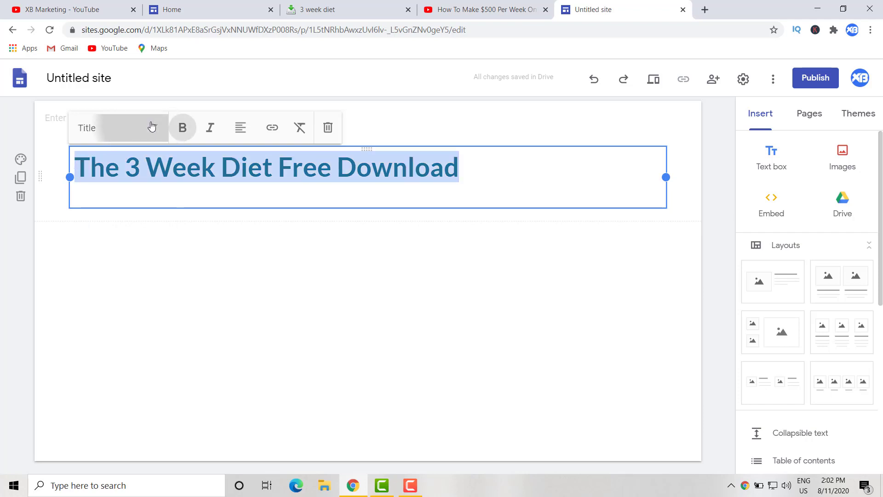
left_click(110, 203)
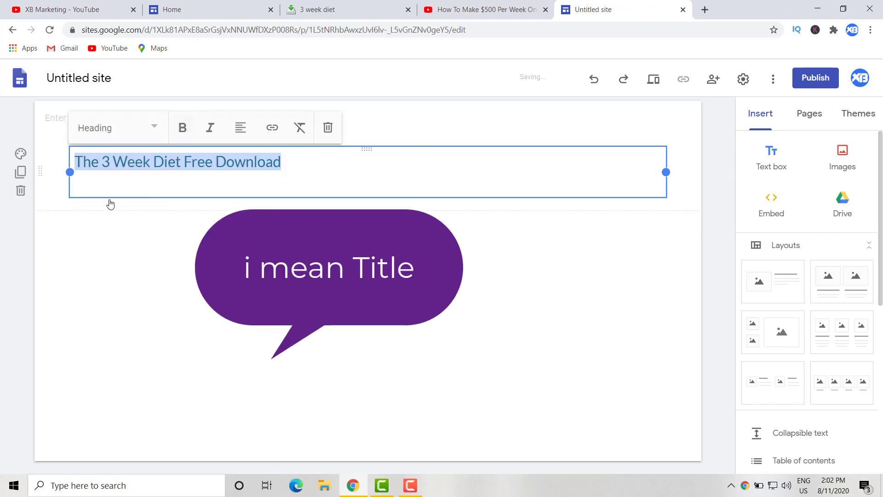
left_click(156, 129)
left_click(121, 168)
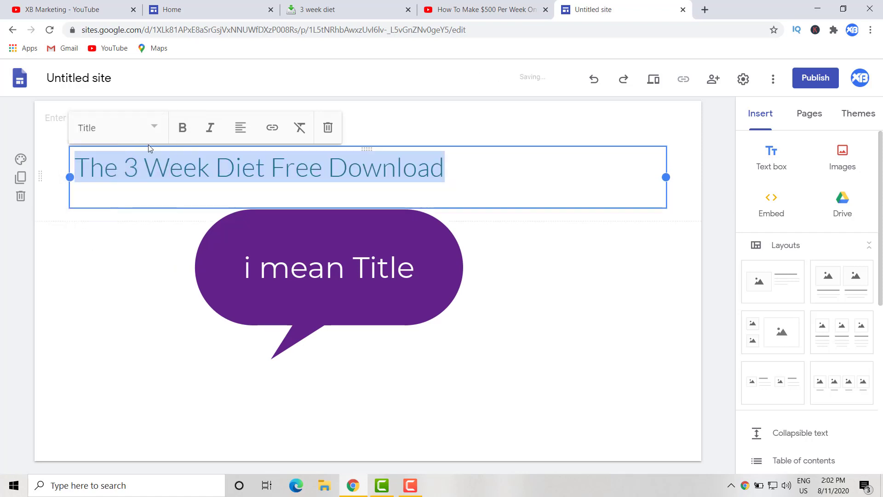
left_click(183, 127)
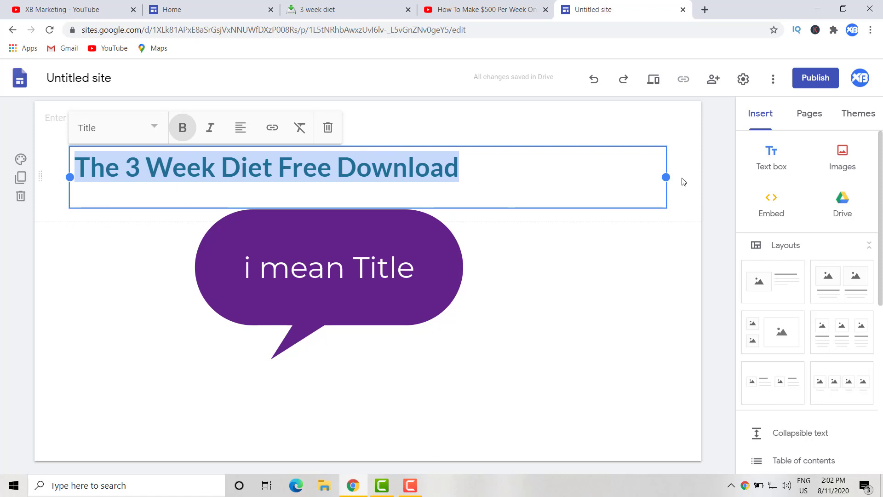
Center the title line "The 3 Week Diet Free Download" within its text box.
mouse_move(668, 177)
left_mouse_down()
mouse_move(586, 174)
mouse_move(608, 164)
mouse_move(673, 171)
left_mouse_up()
left_click(594, 267)
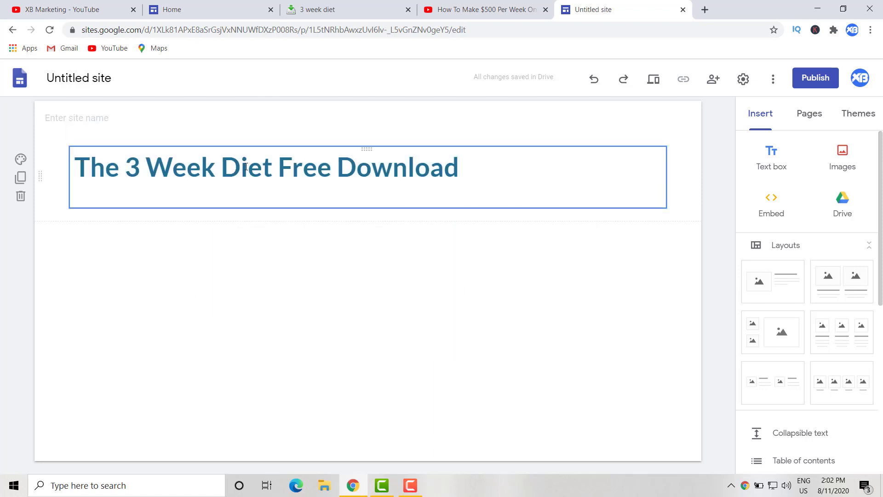
left_click_drag(529, 185, 47, 156)
left_click(46, 156)
left_click_drag(505, 159, 30, 134)
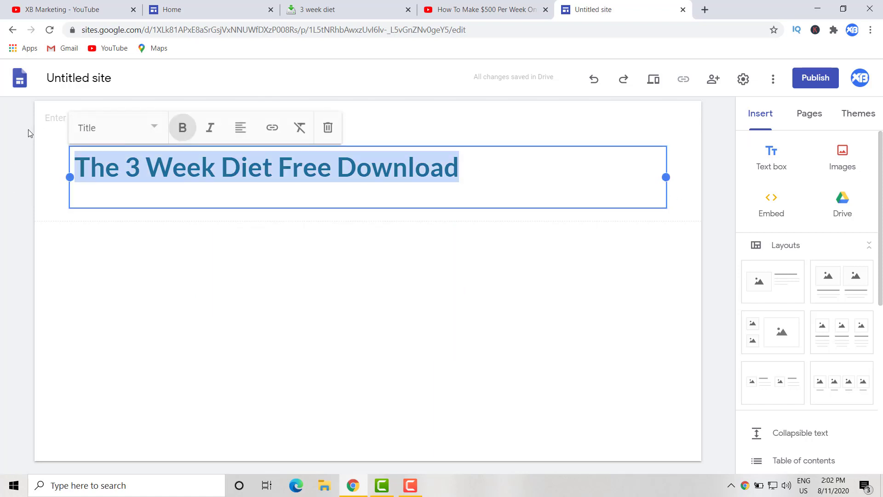
left_click(78, 141)
left_click_drag(74, 168, 461, 174)
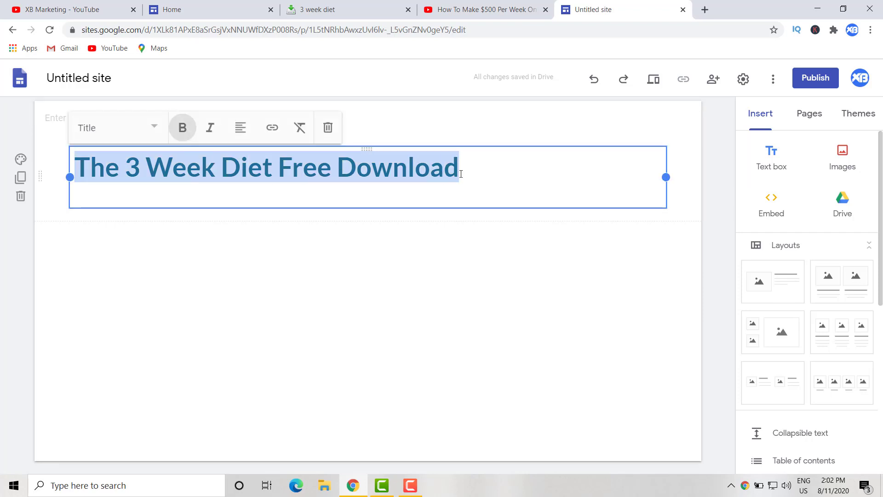
left_click(247, 131)
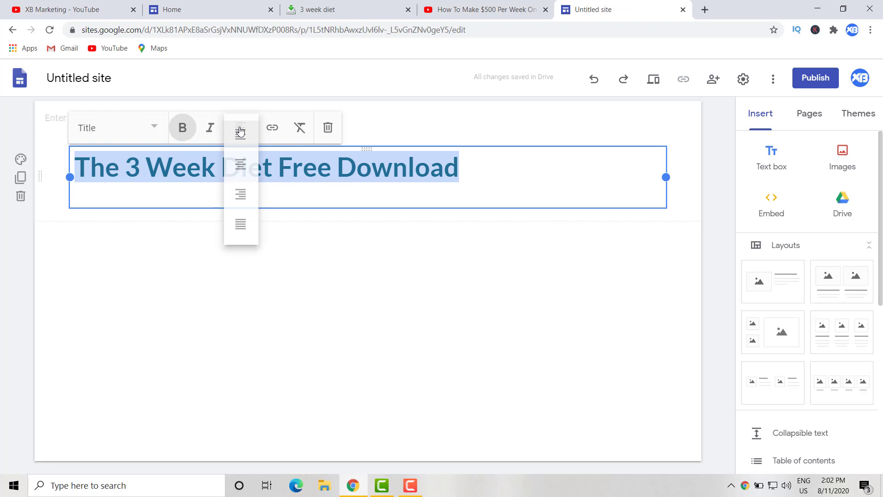
left_click(250, 170)
left_click(373, 234)
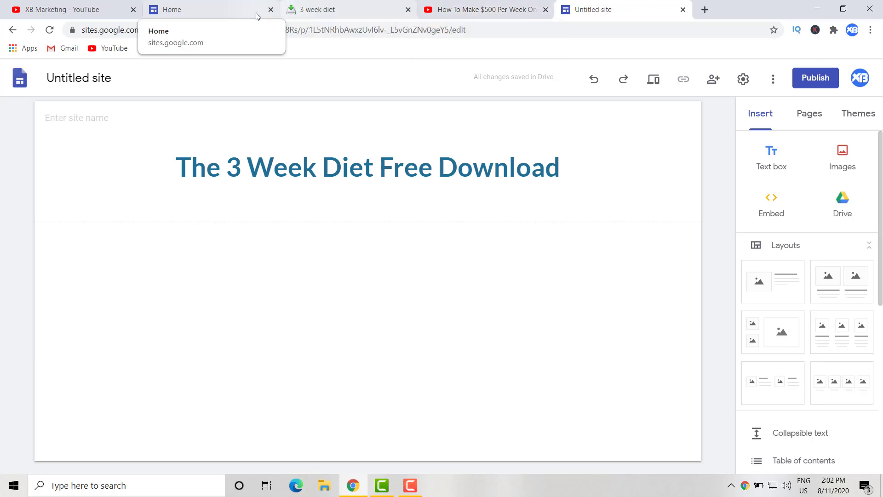
Return to the published sample page and examine its before-and-after image and the download link below it.
left_click(208, 8)
scroll(536, 292, "down", 3)
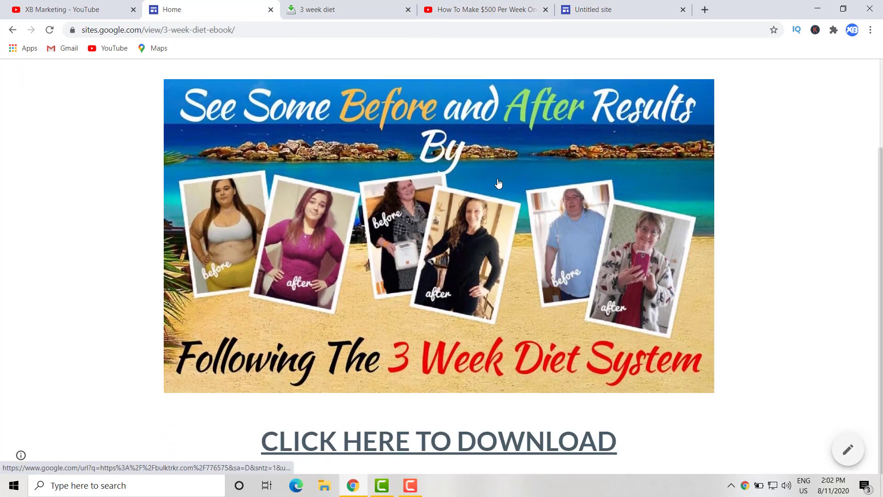
scroll(271, 156, "up", 3)
scroll(208, 157, "down", 2)
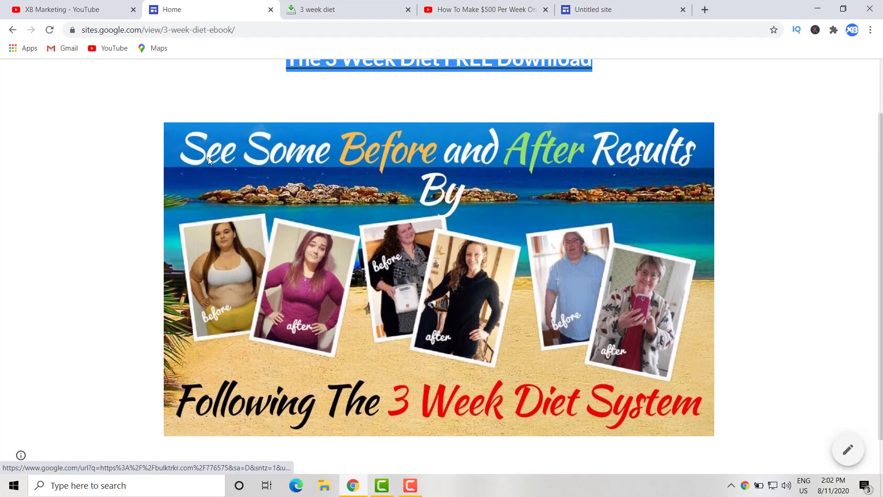
scroll(184, 144, "up", 2)
scroll(366, 186, "down", 3)
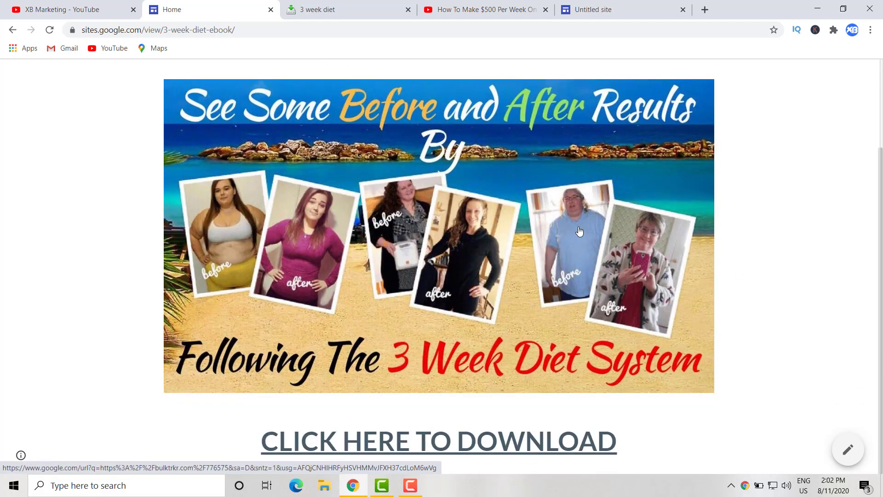
Copy the image address of the before-and-after picture on the 3 week diet locker page.
left_click(337, 6)
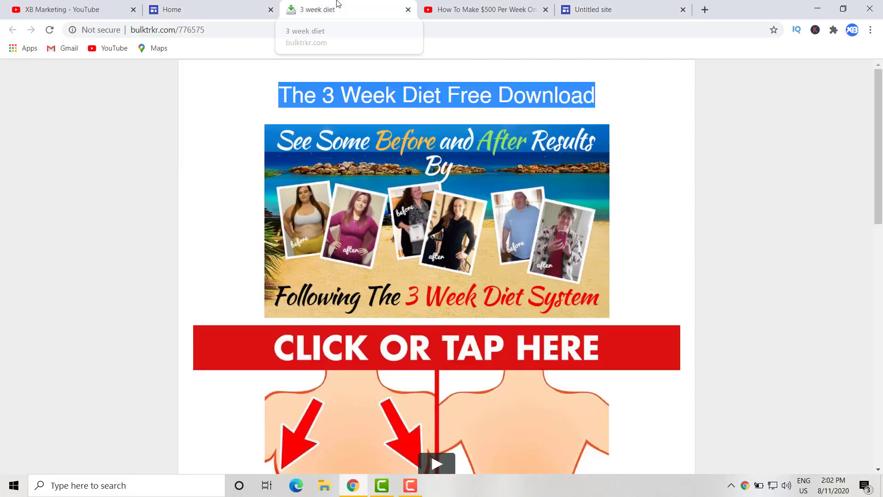
left_click(631, 194)
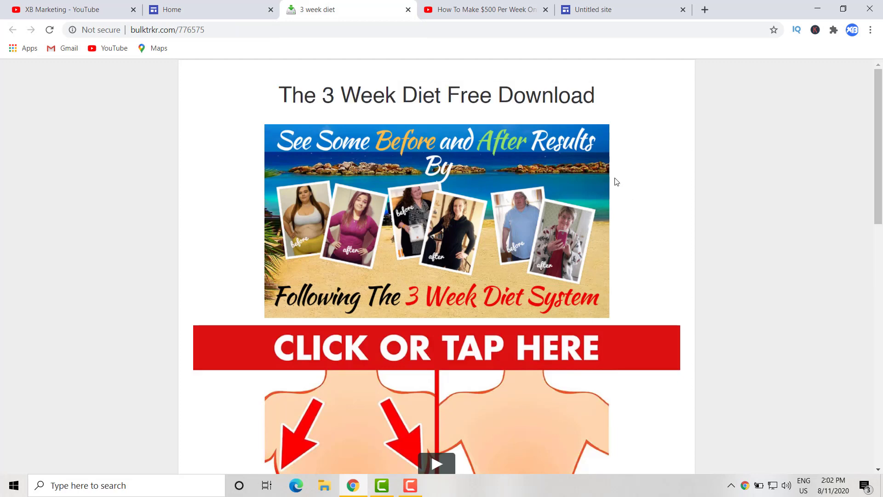
scroll(226, 89, "down", 4)
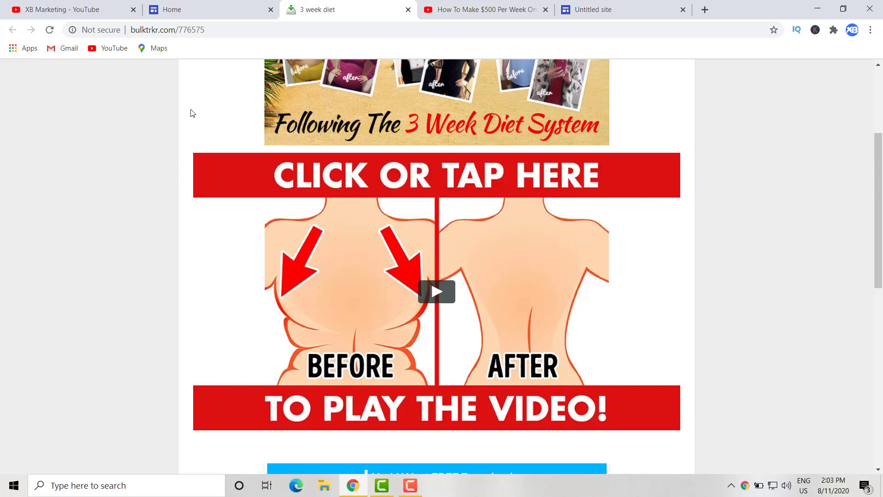
scroll(213, 126, "up", 4)
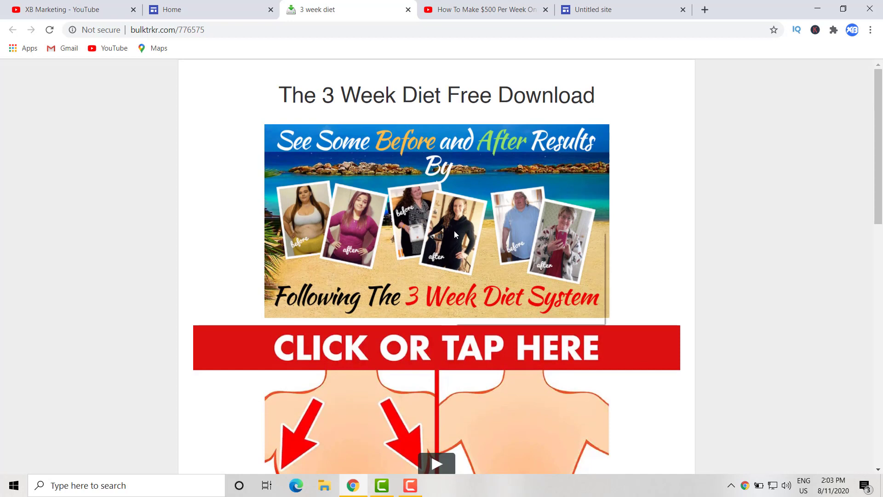
right_click(454, 231)
left_click(498, 191)
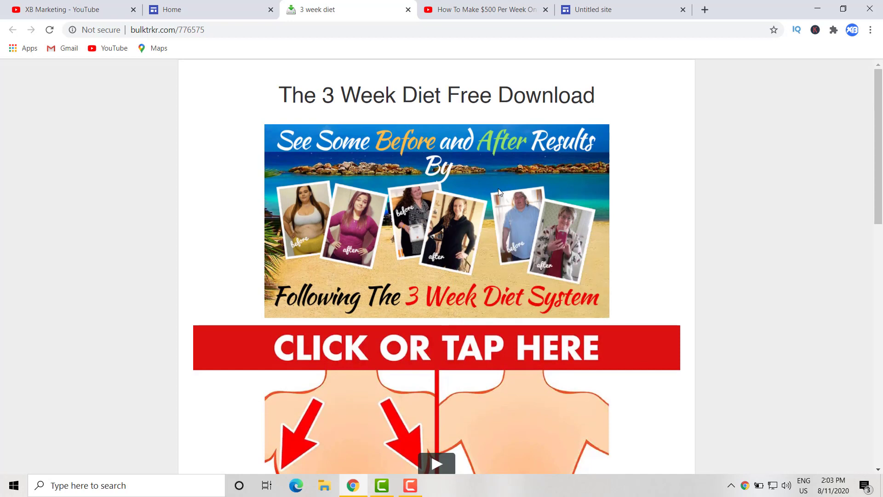
right_click(515, 154)
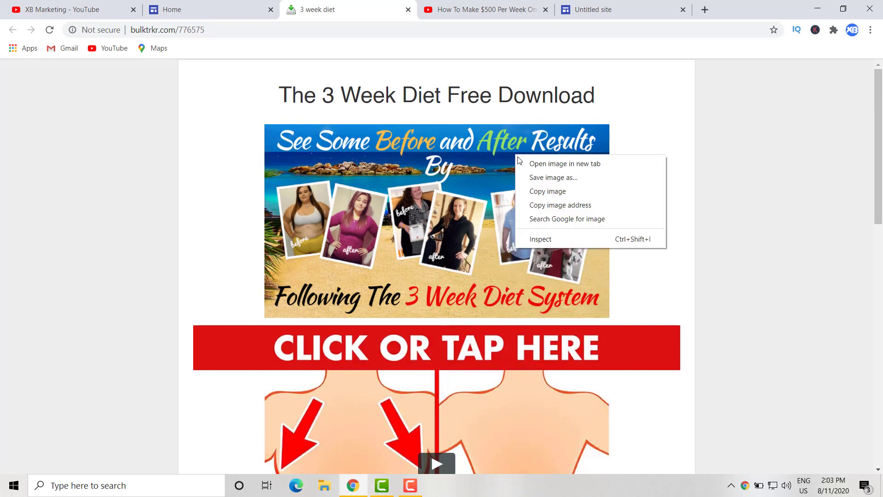
left_click(545, 209)
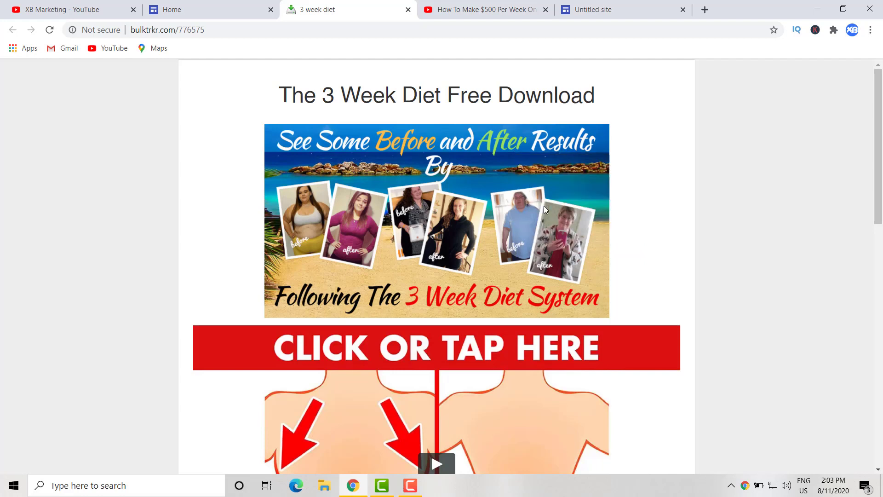
Insert the before-and-after image into the untitled site by its copied URL, ending in 3-Week-Diet-Review.jpg.
left_click(602, 9)
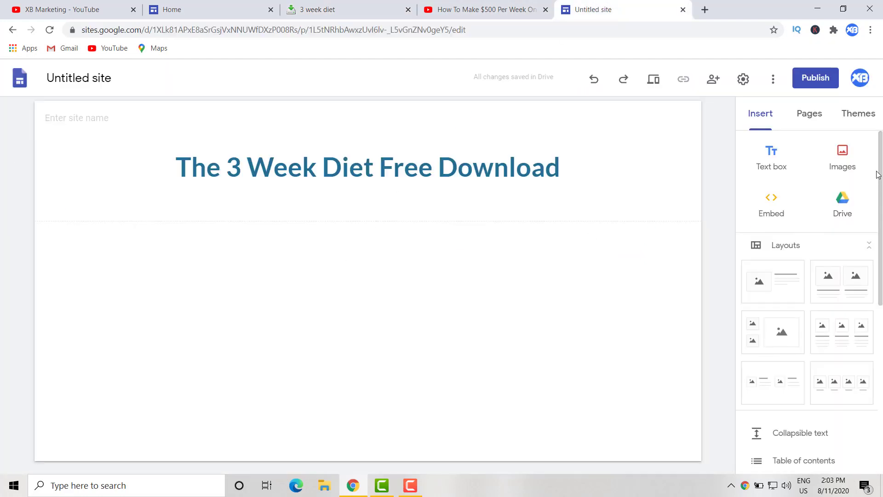
left_click(845, 160)
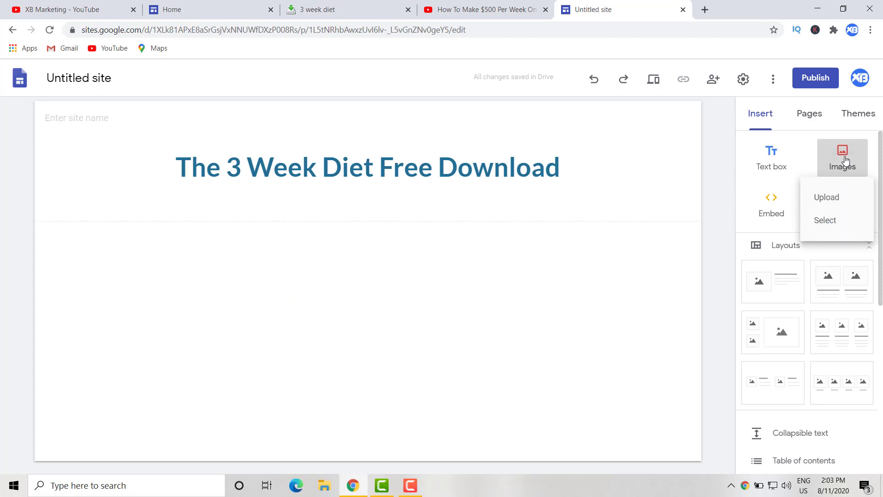
left_click(832, 222)
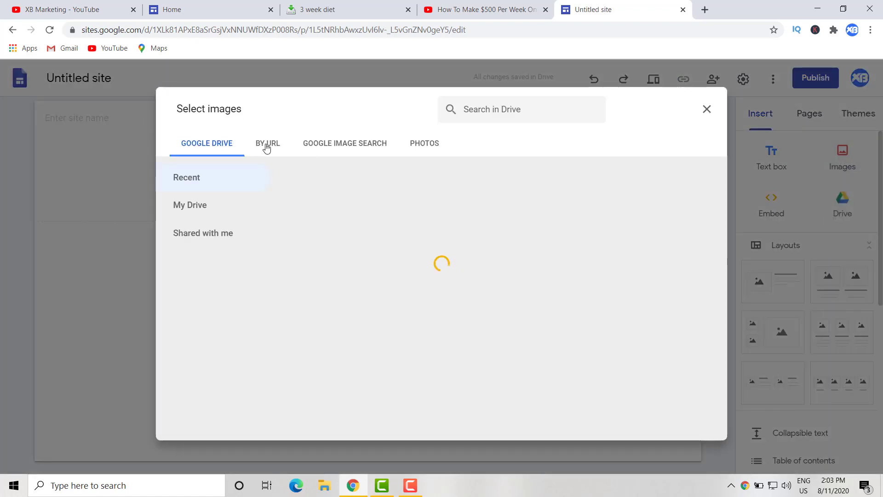
left_click(266, 147)
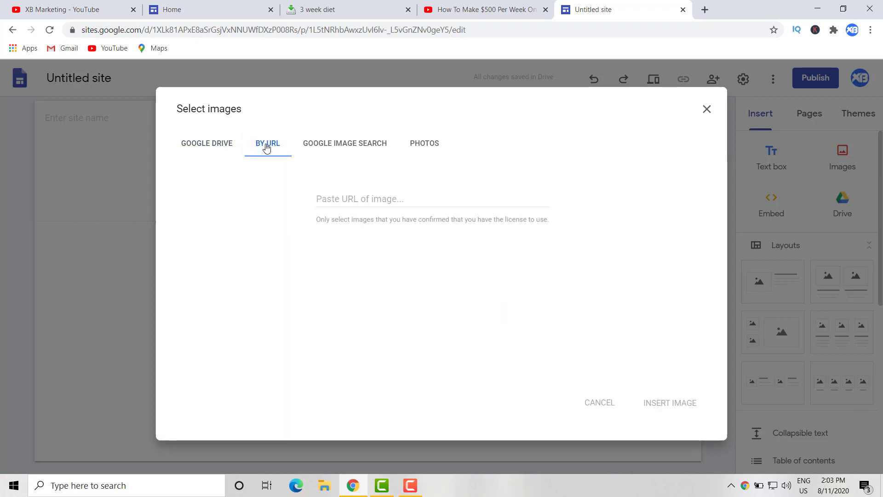
left_click(325, 200)
right_click(318, 197)
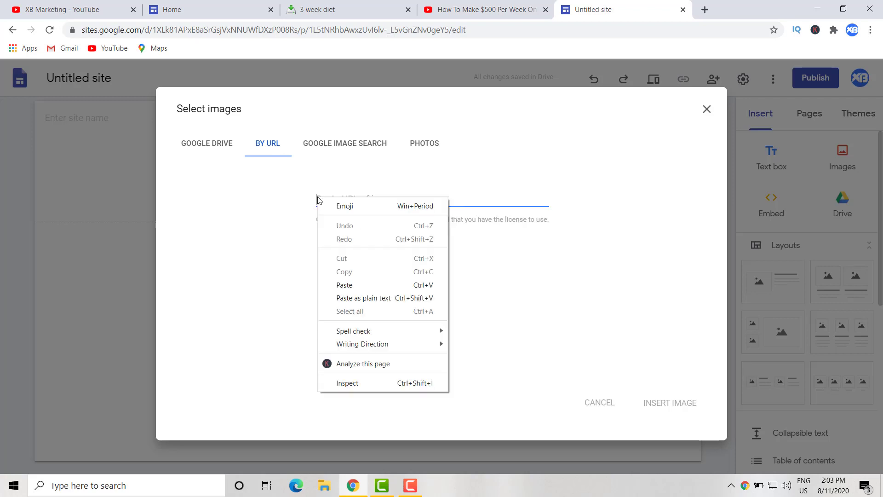
left_click(369, 286)
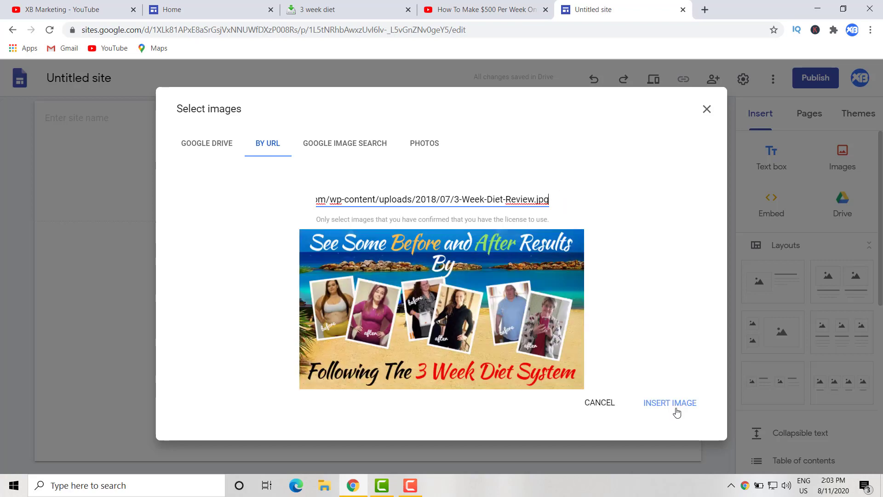
left_click(676, 409)
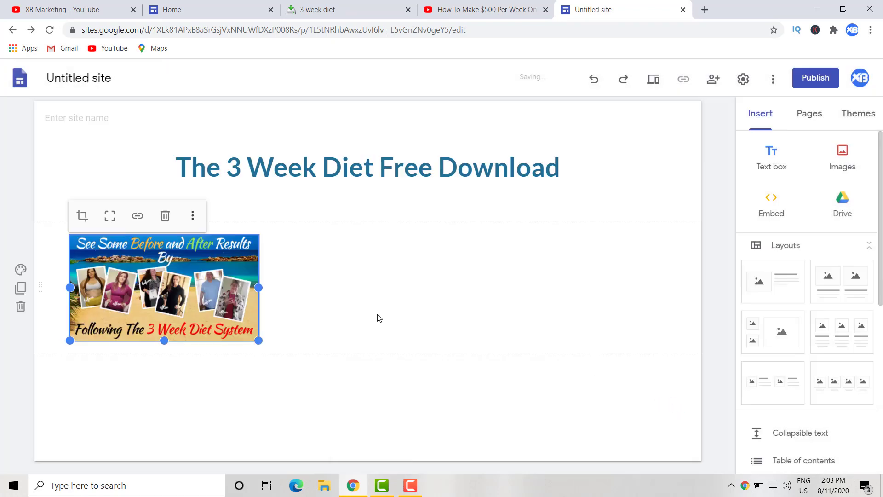
Enlarge the inserted before-and-after image to roughly twice its width and center it beneath the title.
left_click_drag(258, 340, 446, 454)
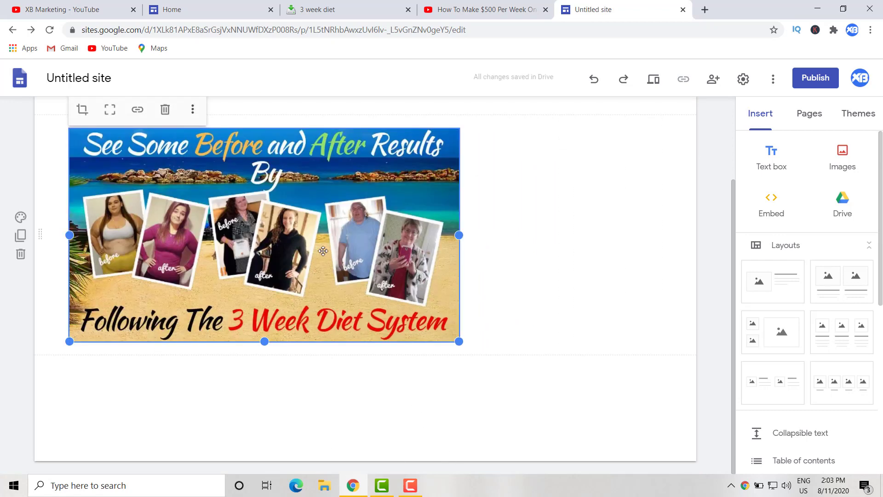
left_click_drag(247, 199, 413, 194)
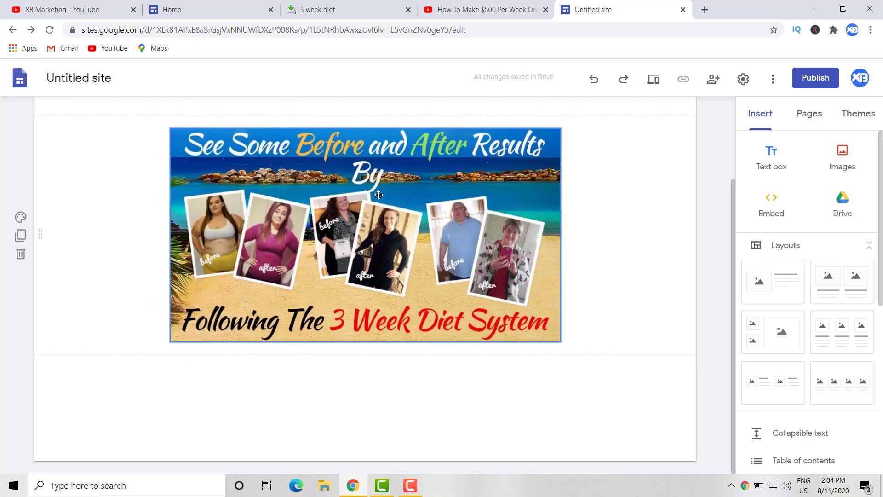
Review the title, before-and-after image and download link on the published sample page for comparison with the untitled site.
scroll(381, 208, "up", 3)
scroll(381, 207, "down", 1)
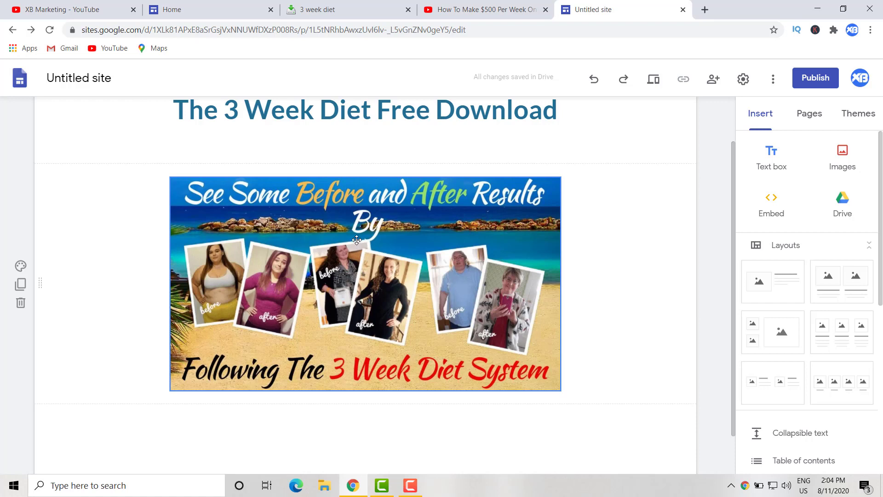
left_click_drag(358, 243, 376, 231)
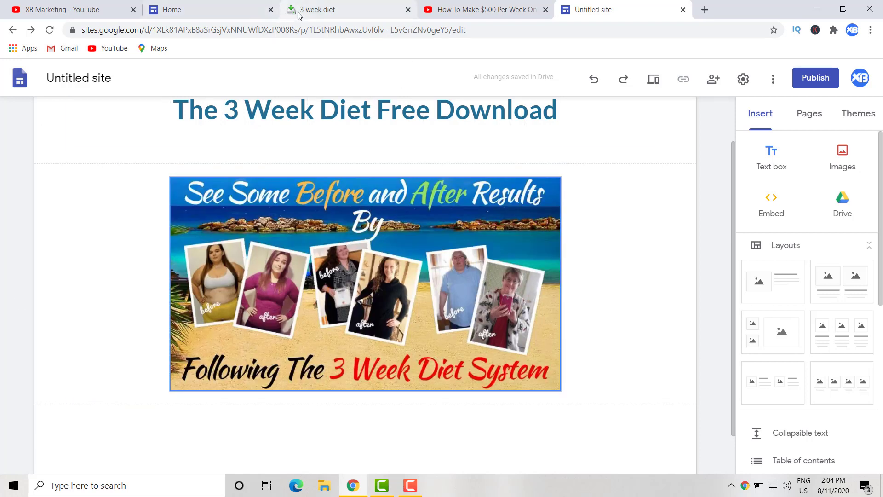
left_click(206, 11)
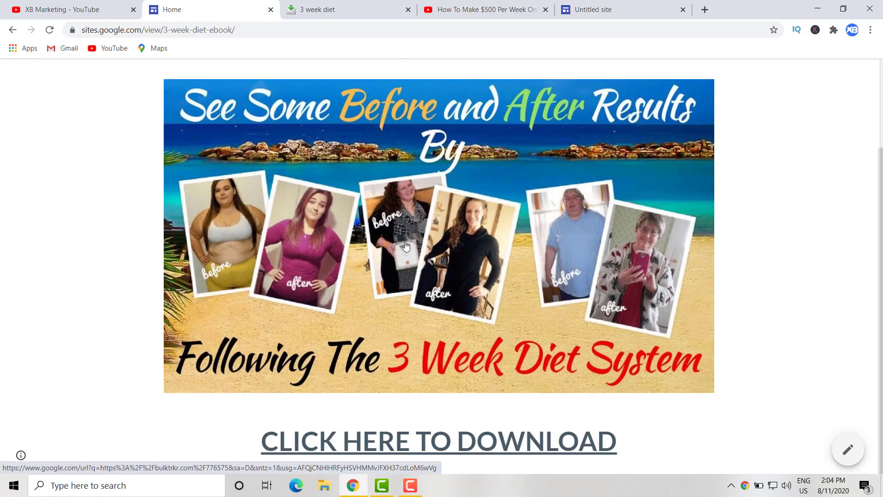
scroll(334, 385, "up", 3)
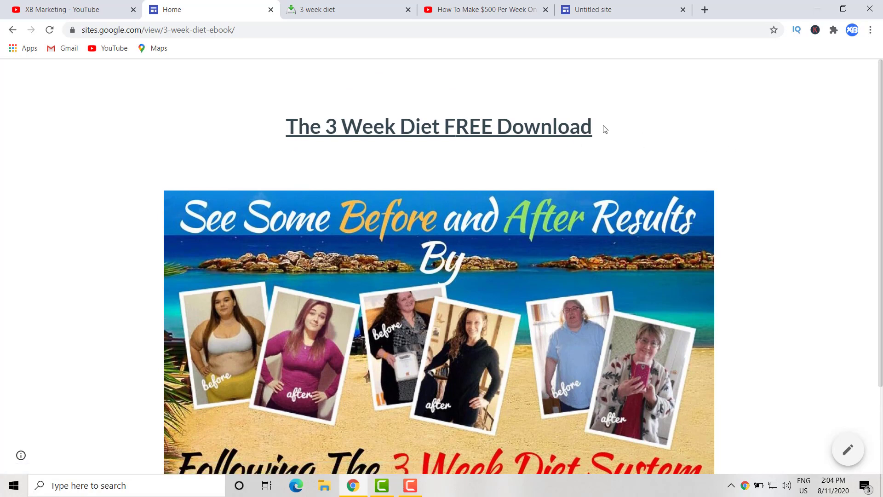
scroll(602, 136, "down", 3)
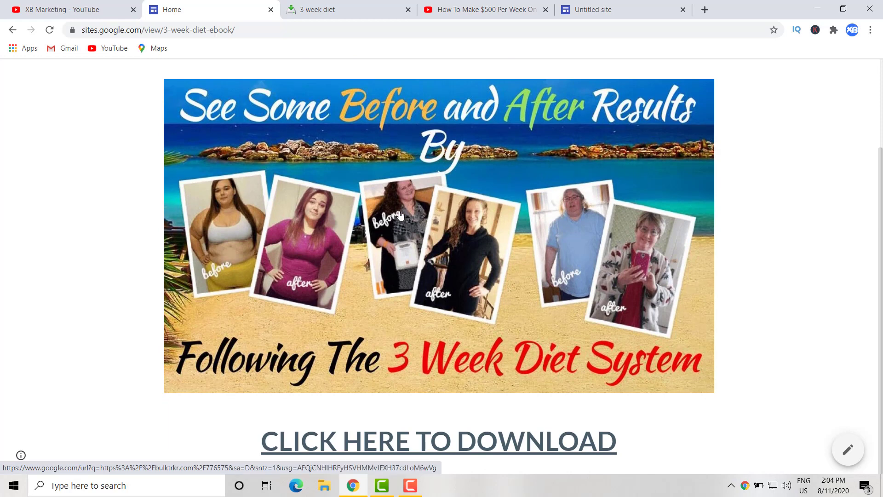
Examine the 3 week diet locker page, including its image, video, free download button and comments section.
left_click(355, 9)
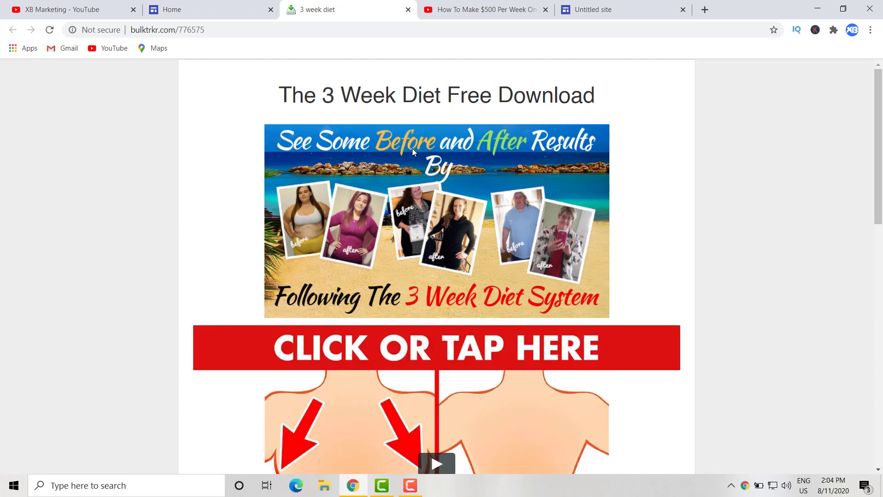
scroll(466, 255, "down", 1)
scroll(356, 183, "up", 4)
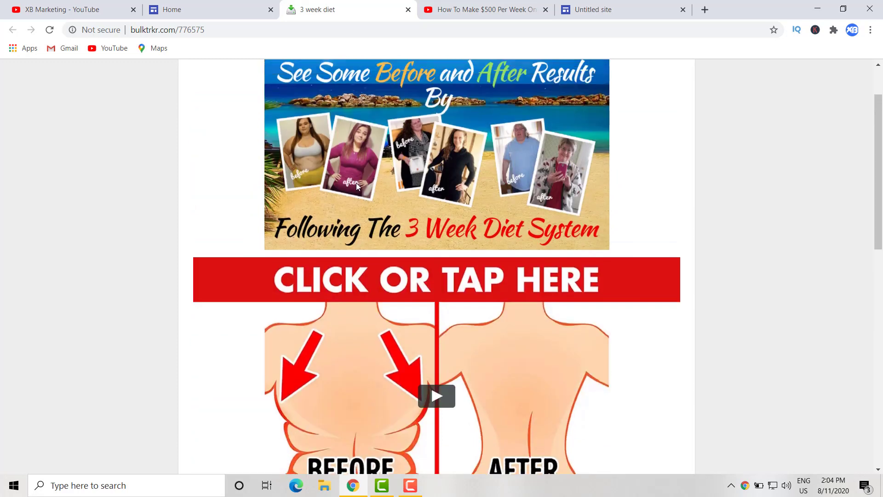
scroll(341, 169, "down", 6)
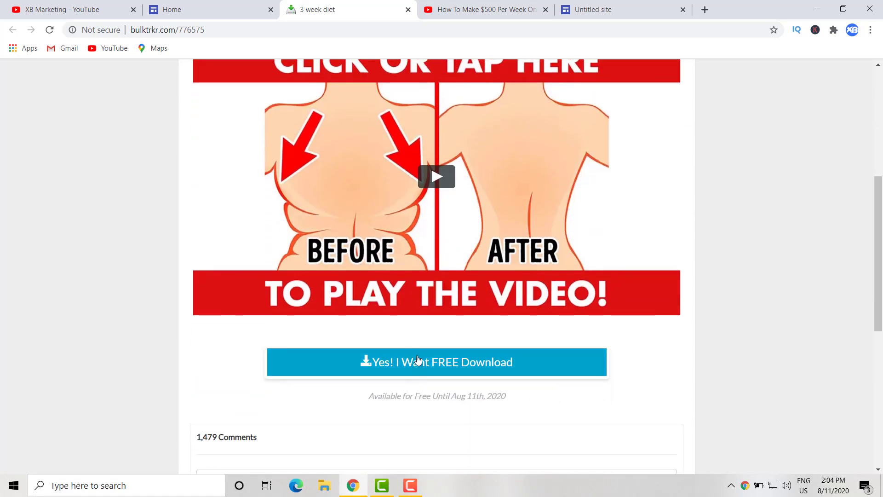
scroll(392, 269, "down", 4)
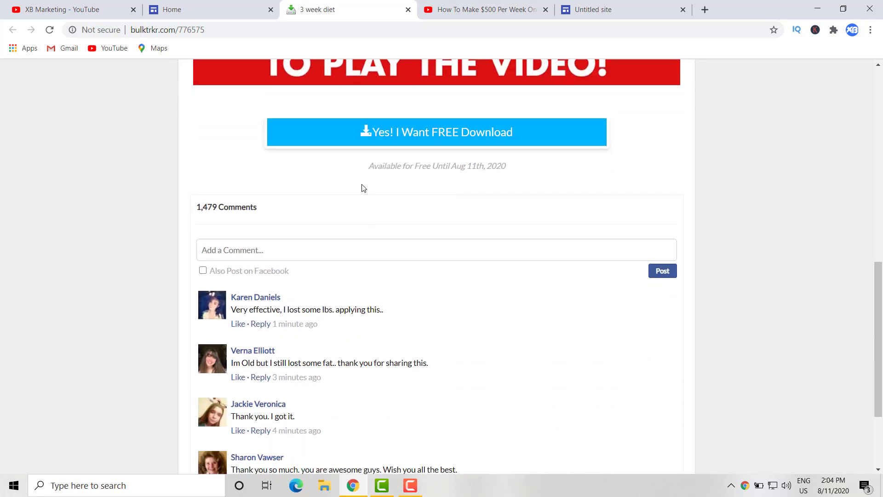
scroll(364, 207, "down", 1)
scroll(365, 224, "up", 7)
scroll(359, 198, "up", 4)
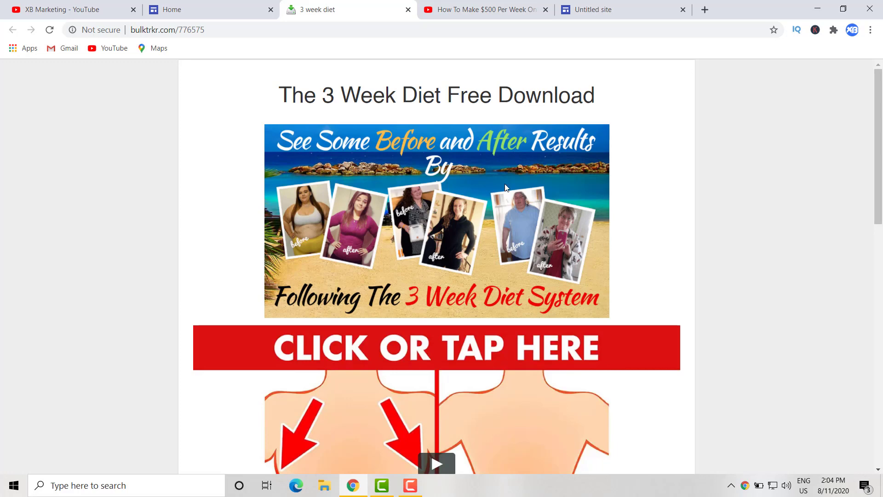
Copy the linked text CLICK HERE TO DOWNLOAD from the published sample page into a new text box beneath the untitled site's image.
left_click(222, 5)
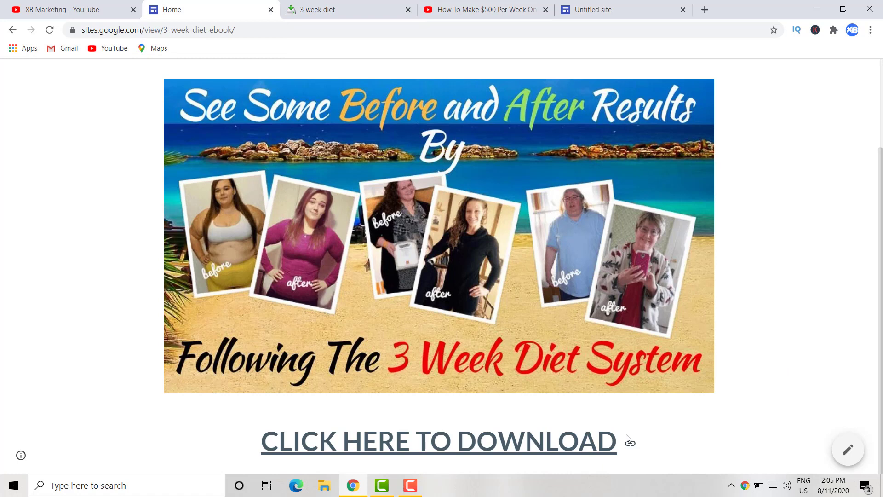
left_click_drag(629, 441, 616, 438)
key("ctrl+c")
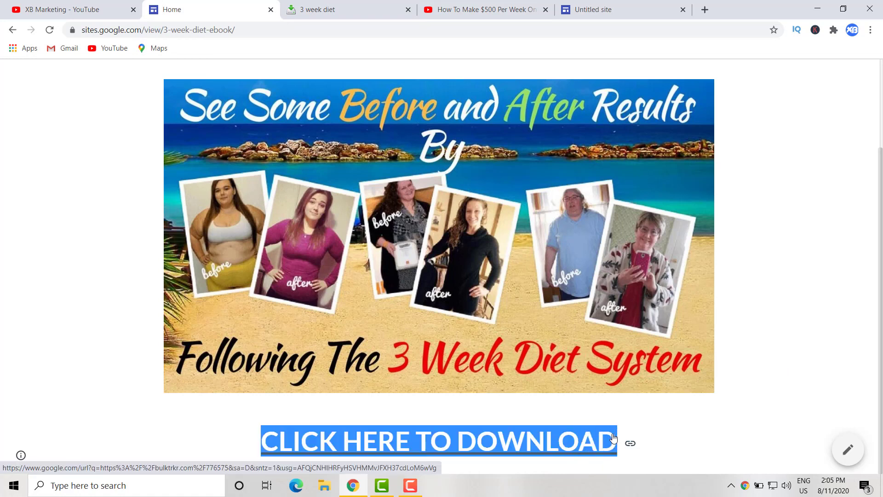
left_click(617, 7)
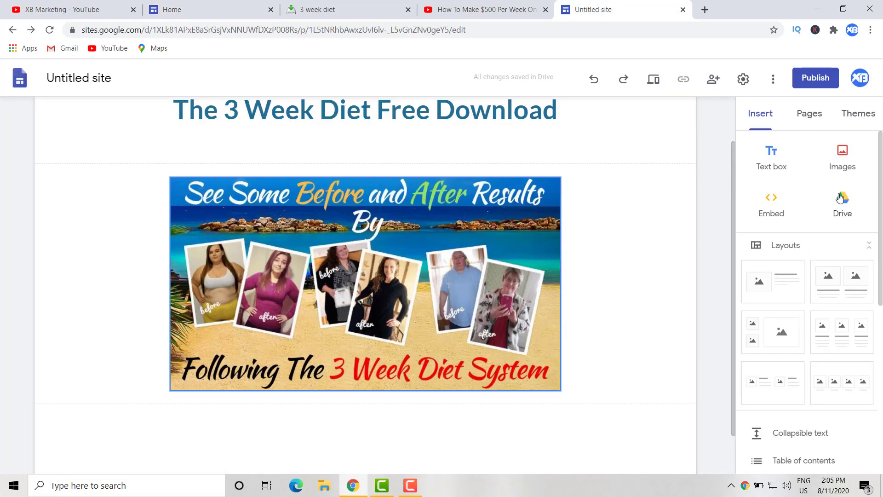
left_click(777, 162)
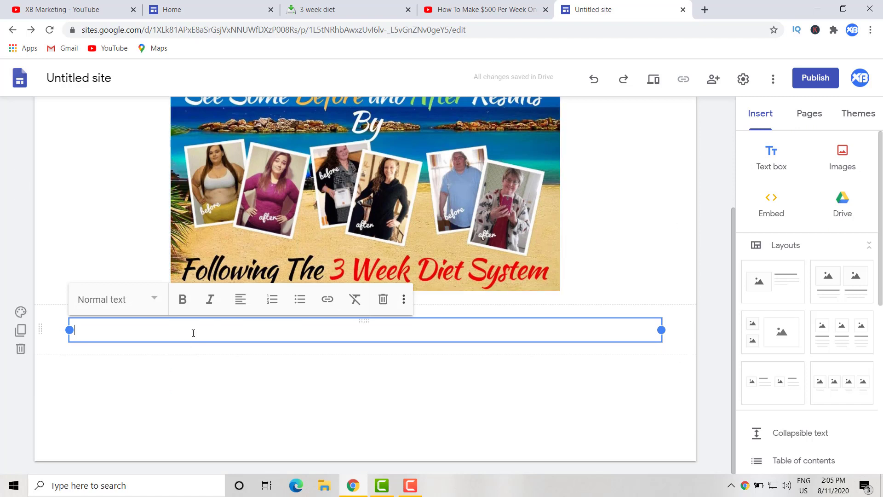
key("ctrl+v")
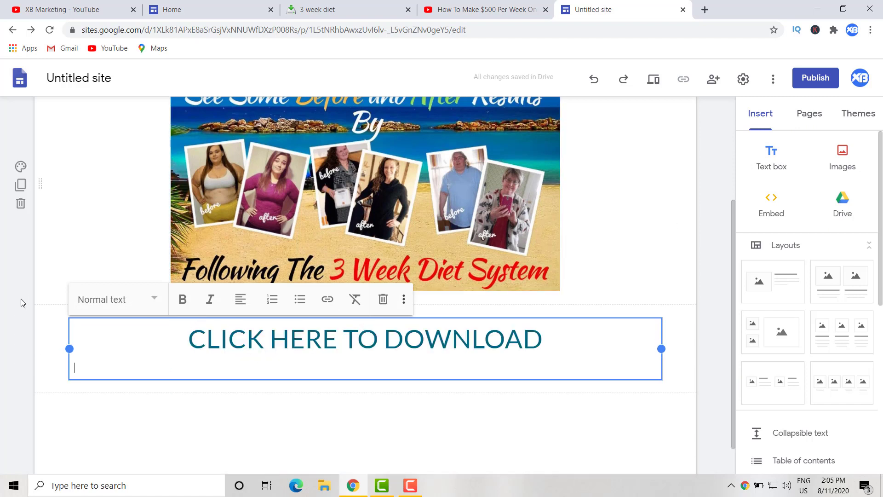
Format the CLICK HERE TO DOWNLOAD link in the Title style and make it bold.
left_click_drag(542, 345, 189, 336)
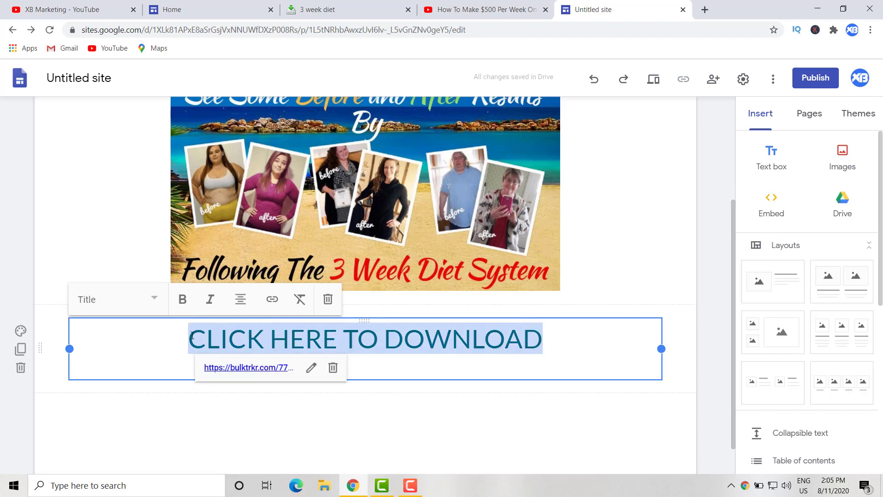
left_click(157, 307)
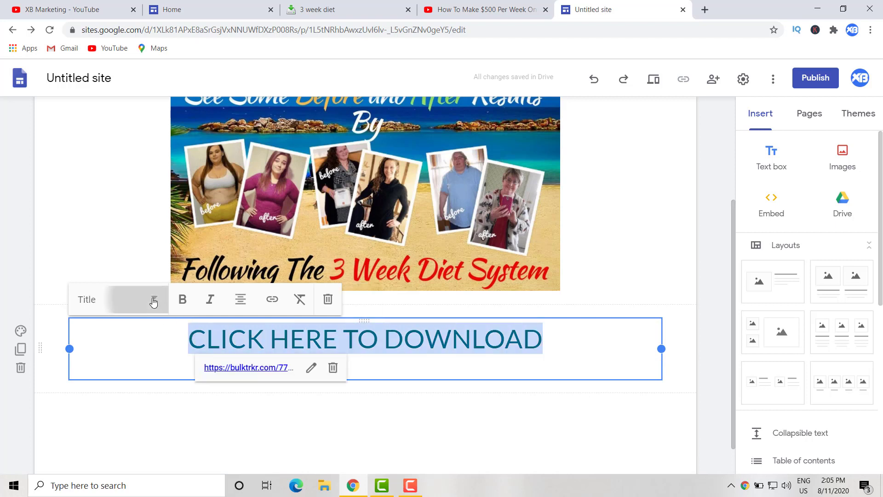
left_click(126, 338)
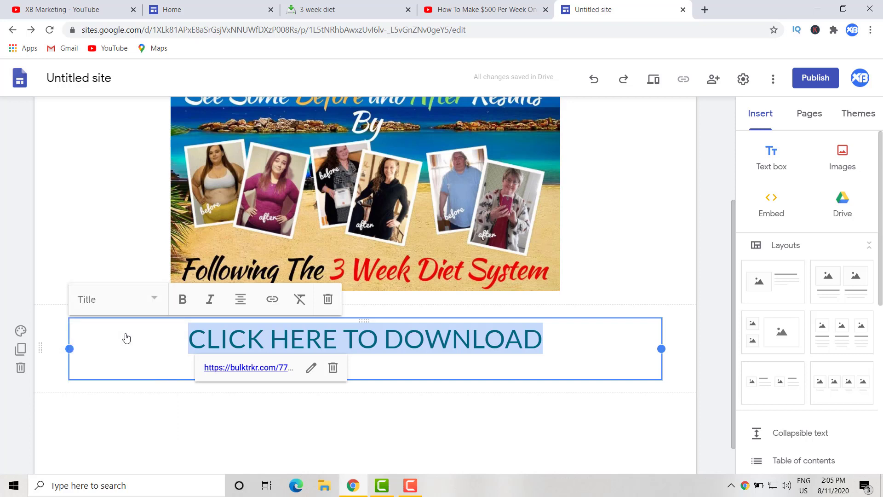
left_click(150, 300)
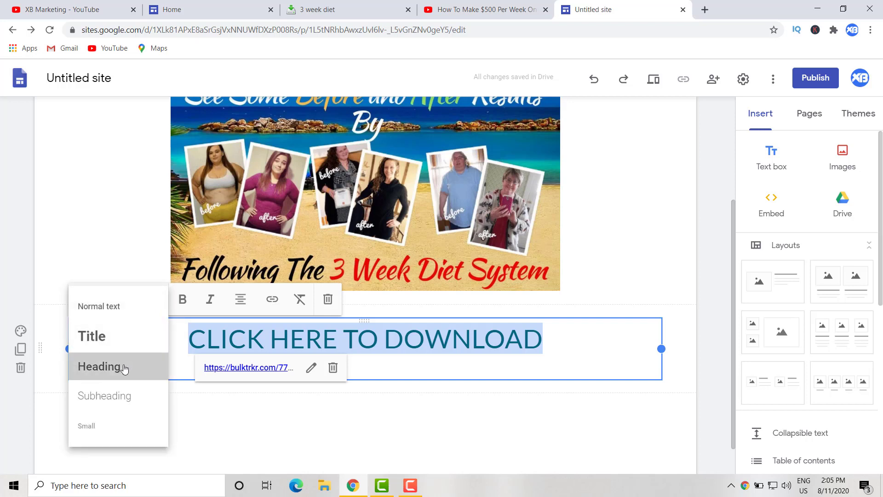
left_click(124, 367)
left_click(153, 302)
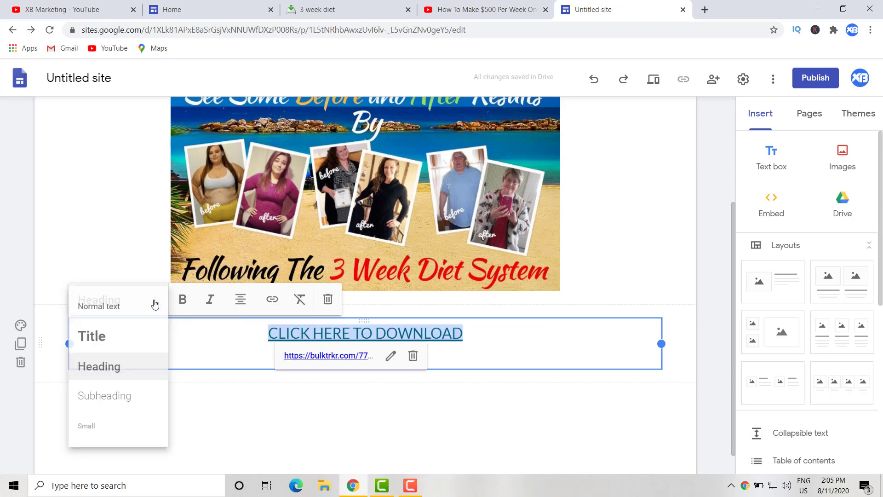
left_click(124, 332)
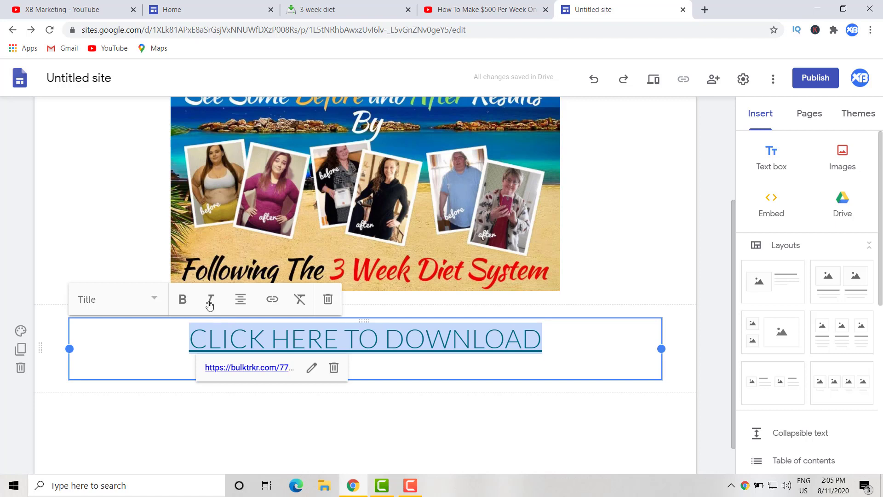
left_click(183, 300)
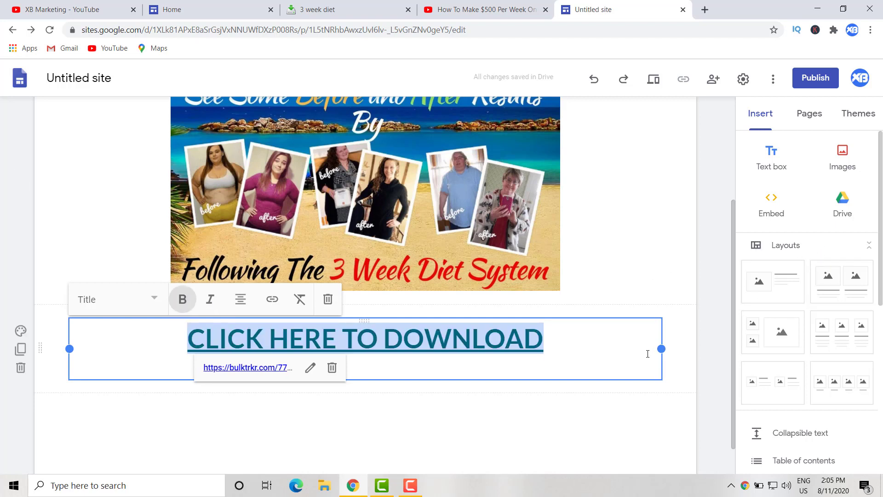
left_click(596, 359)
Try custom red, yellow and green colors for the Simple theme, ending with green #29ff5a.
left_click_drag(534, 345, 185, 342)
left_click(857, 115)
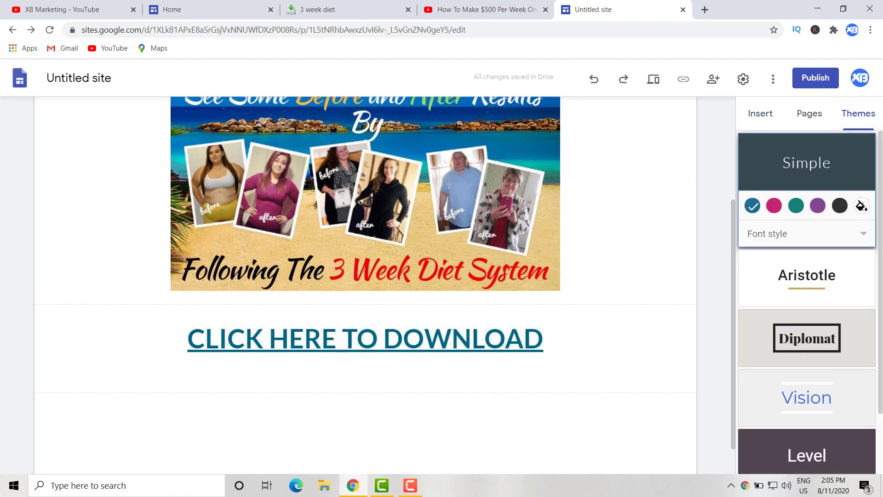
left_click(860, 205)
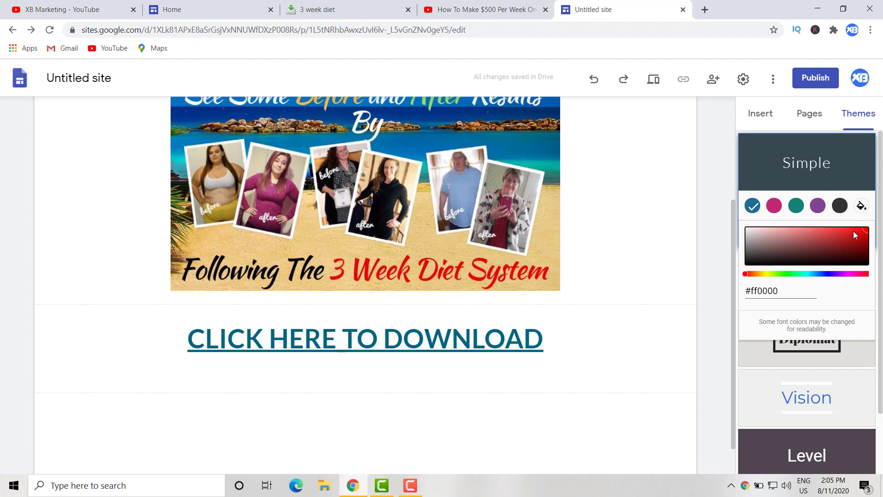
left_click_drag(859, 233, 861, 231)
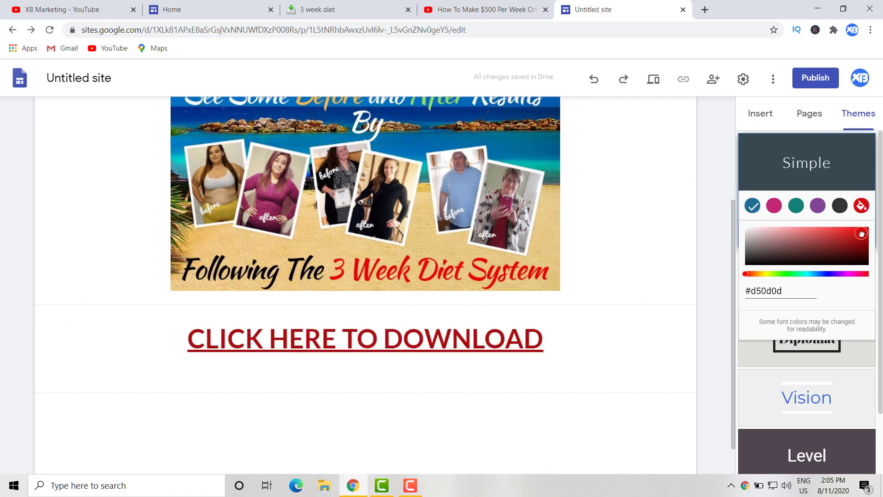
left_click_drag(861, 234, 870, 228)
left_click(760, 273)
left_click_drag(789, 255, 861, 229)
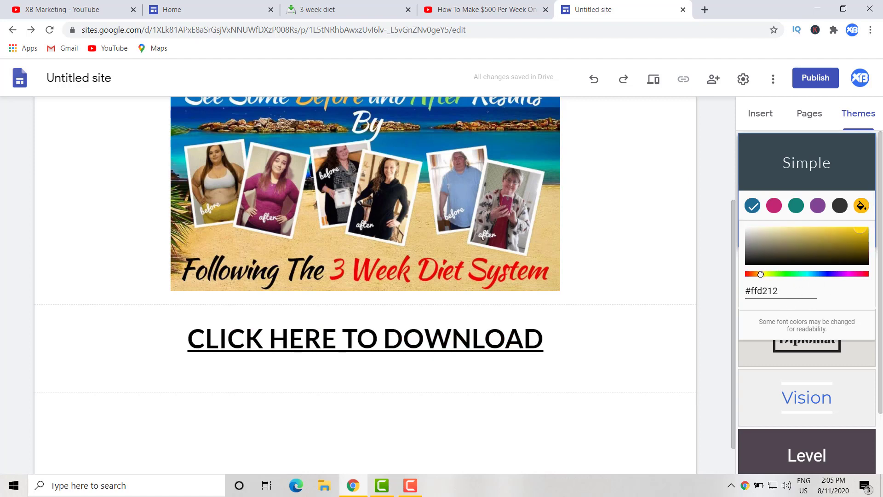
left_click_drag(849, 238, 756, 230)
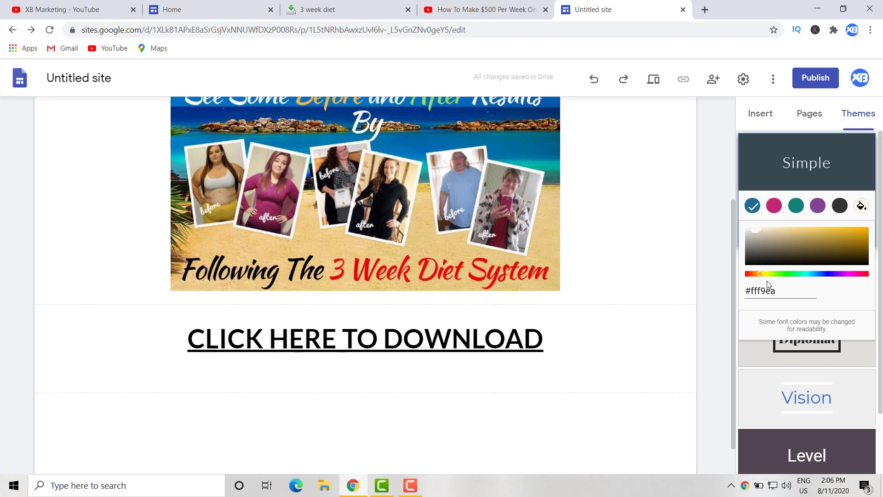
left_click(791, 275)
left_click_drag(804, 241, 849, 227)
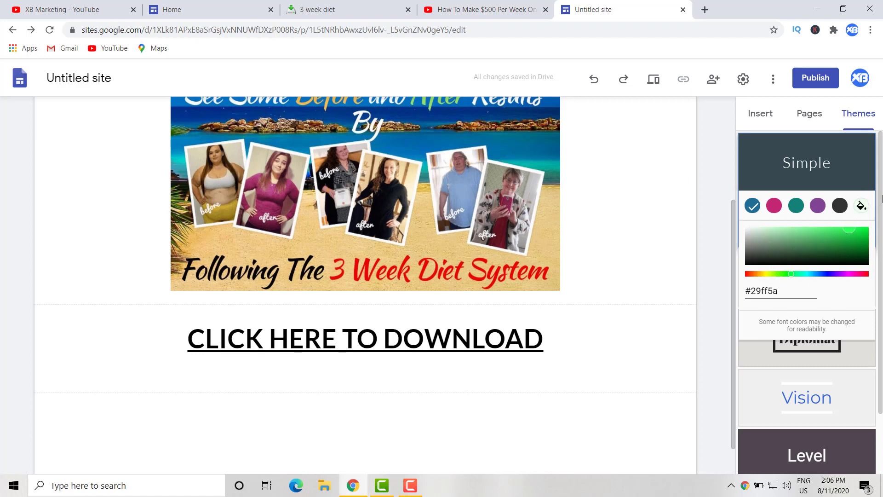
Select the whole download link text and try the Simple theme's preset pink and teal colors.
left_click_drag(452, 341, 263, 341)
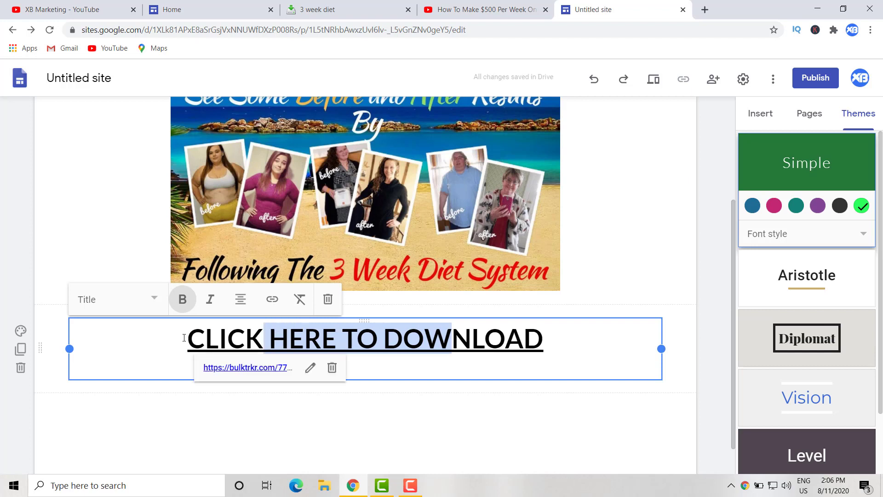
left_click_drag(182, 336, 545, 339)
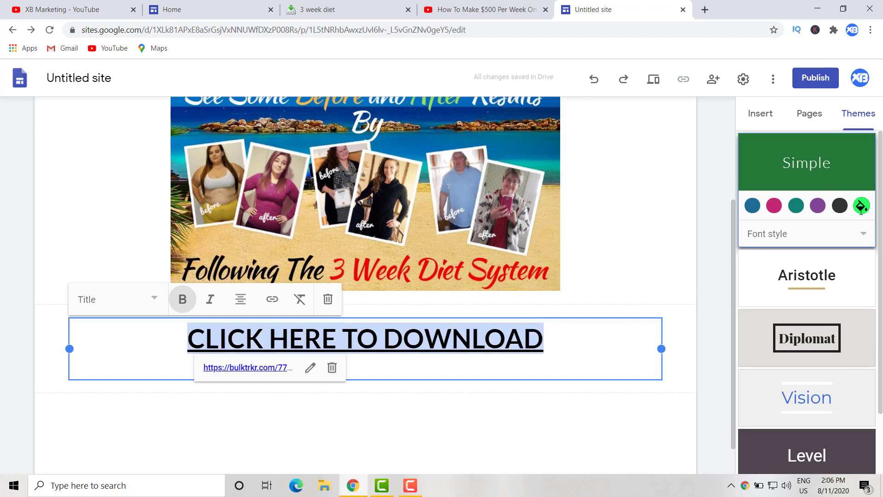
left_click(775, 207)
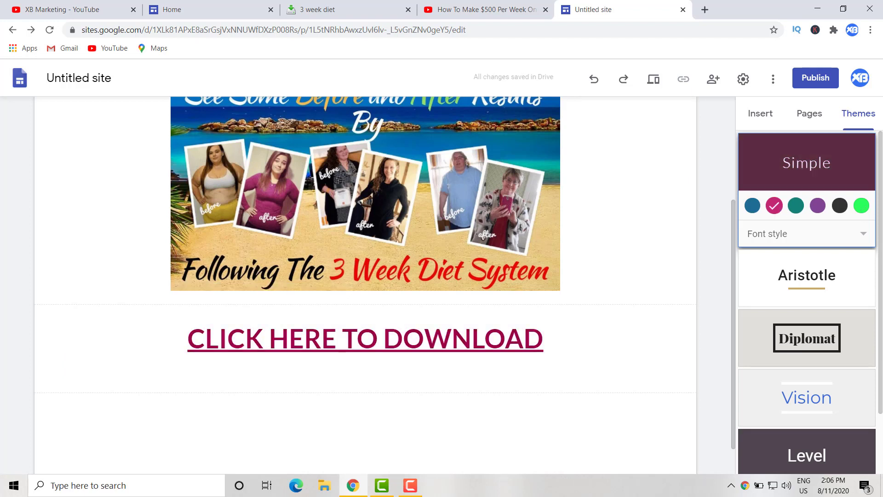
left_click(796, 205)
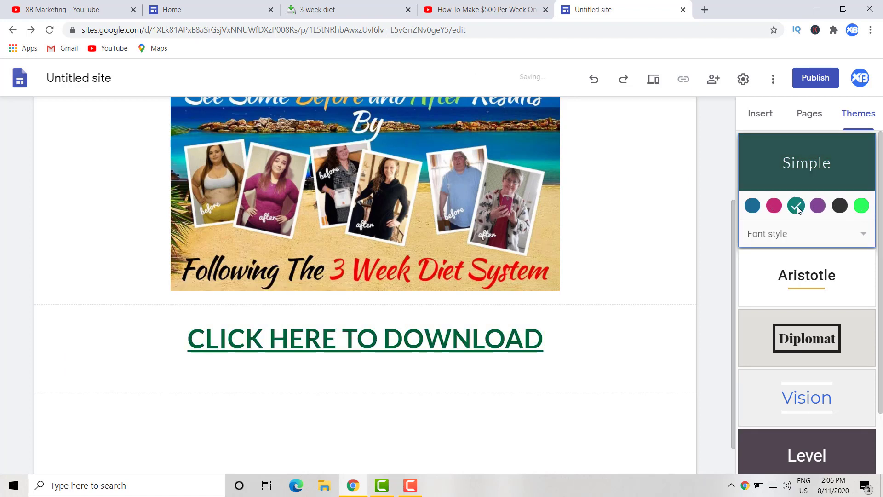
Set the Simple theme's custom color to bright red, about #f00000, to recolor the download link.
left_click(863, 207)
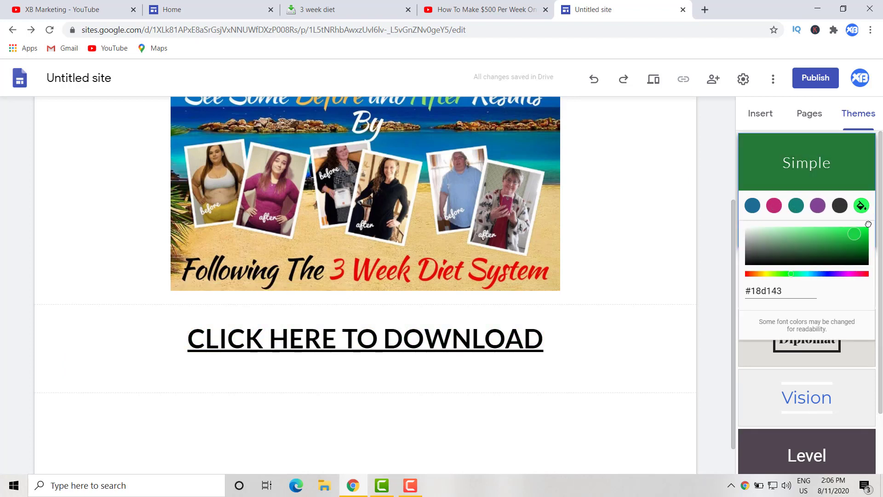
left_click_drag(862, 275, 870, 259)
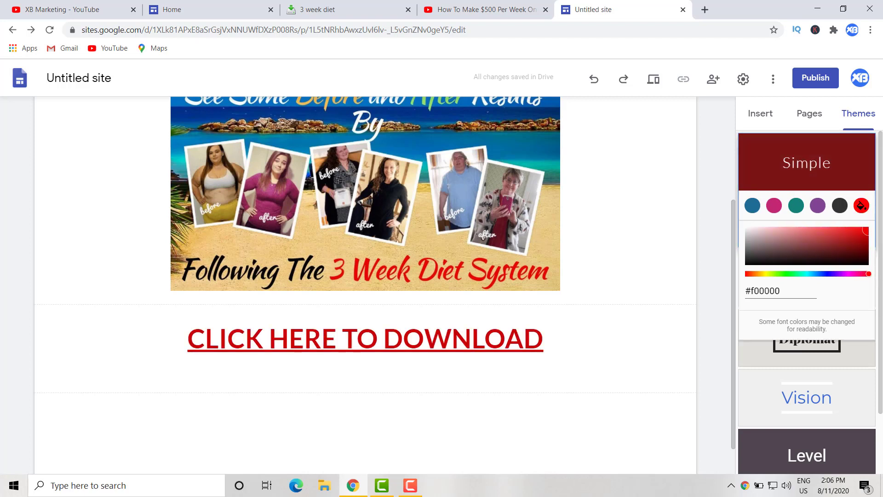
left_click(720, 269)
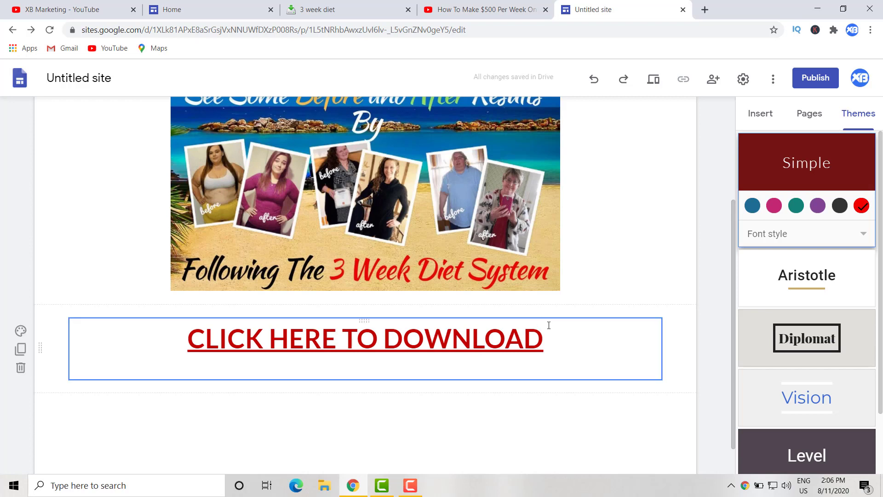
Begin adding a link to the whole page title and copy the content locker's address from the 3 week diet page.
scroll(580, 213, "up", 3)
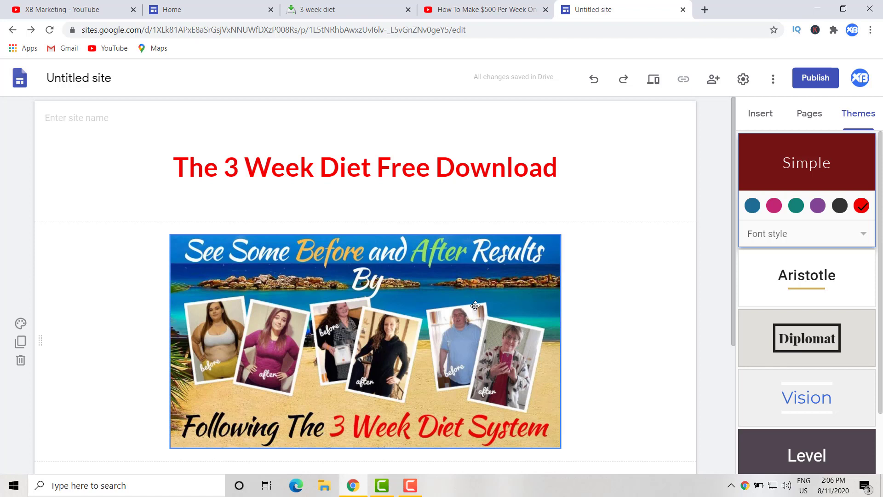
left_click_drag(559, 166, 179, 177)
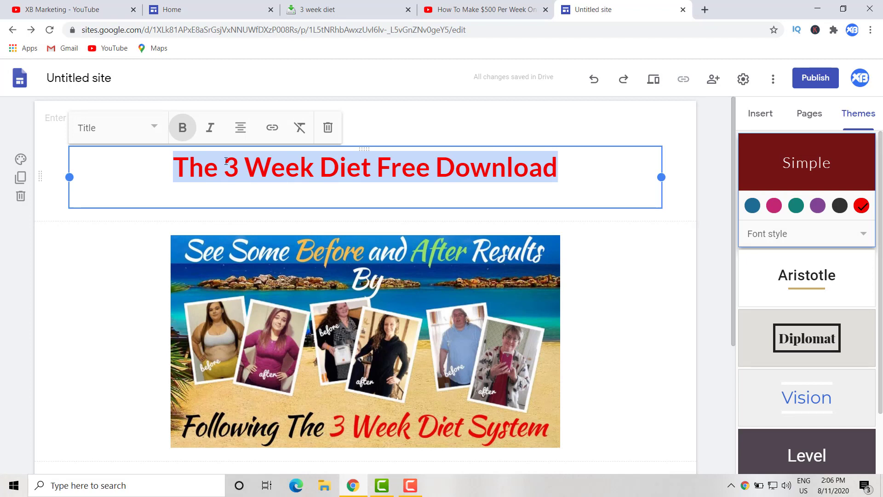
left_click(271, 128)
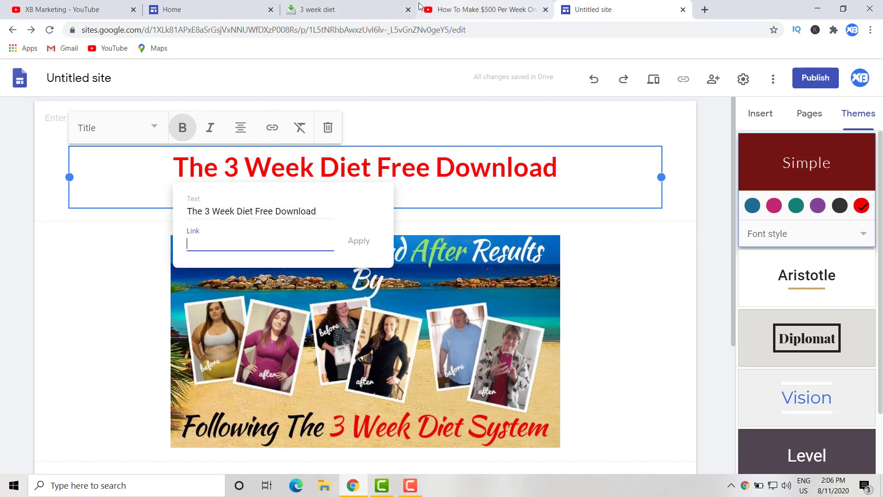
left_click(334, 13)
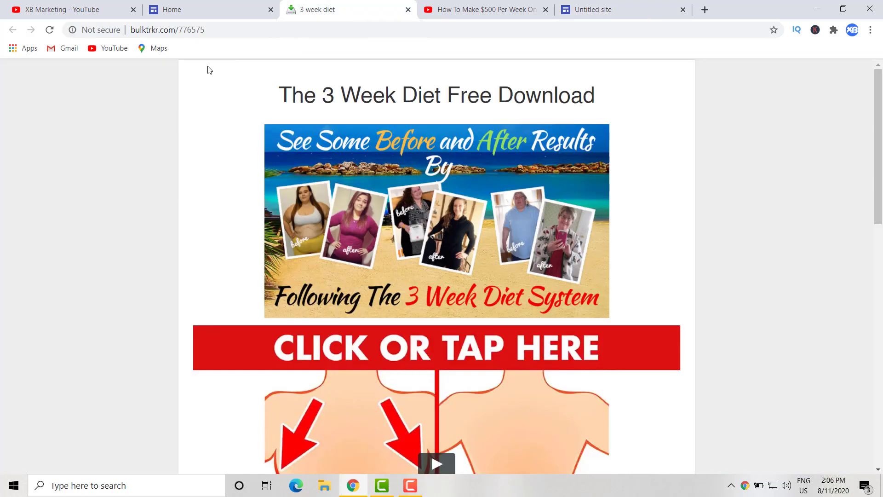
left_click_drag(207, 31, 131, 30)
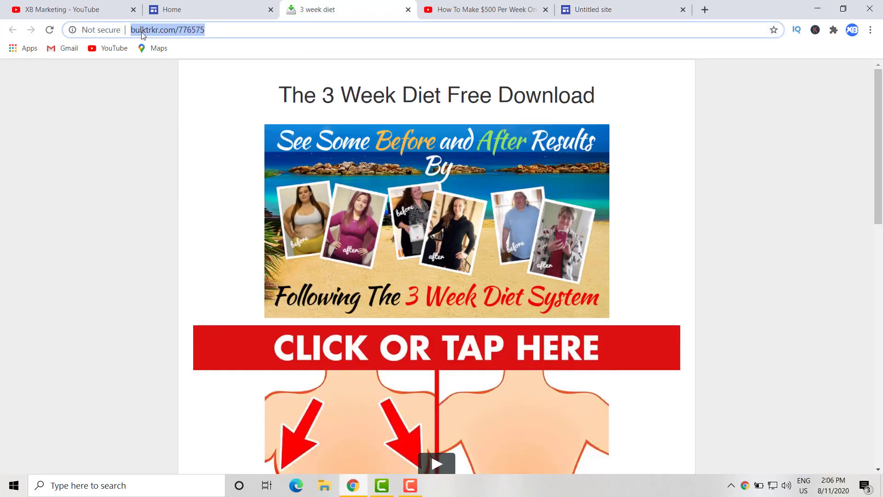
right_click(142, 33)
left_click(203, 93)
left_click(196, 7)
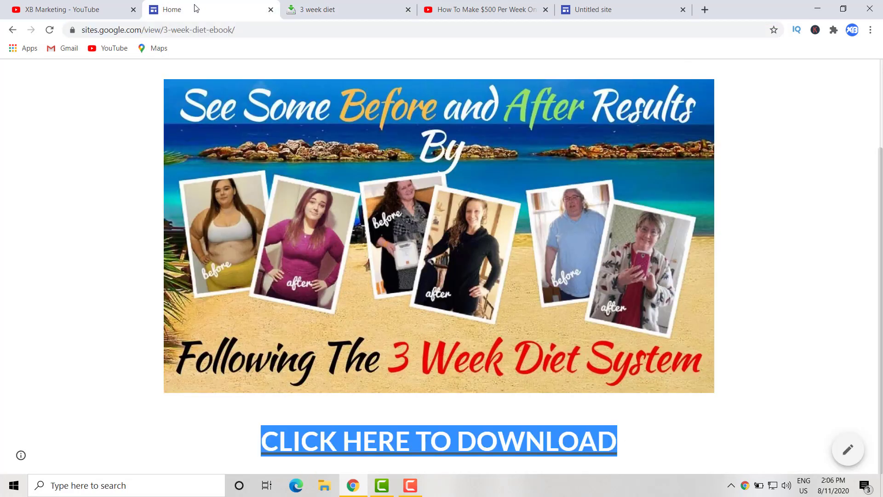
left_click(627, 10)
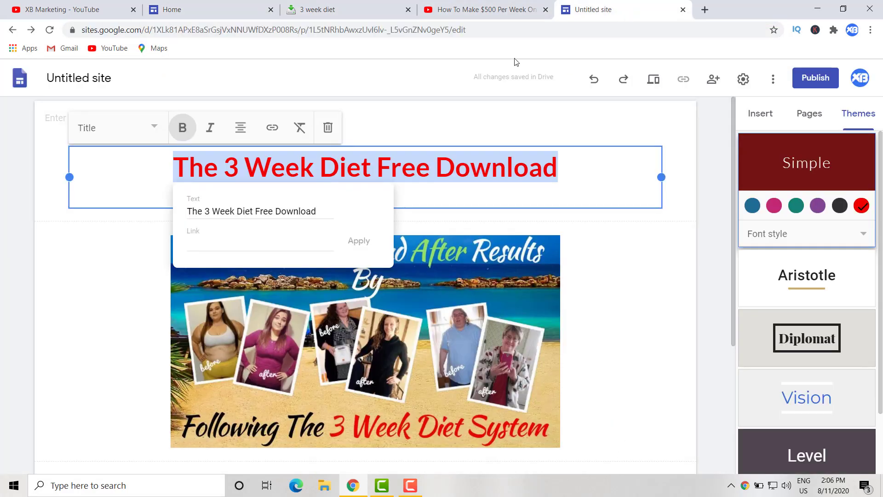
left_click(235, 239)
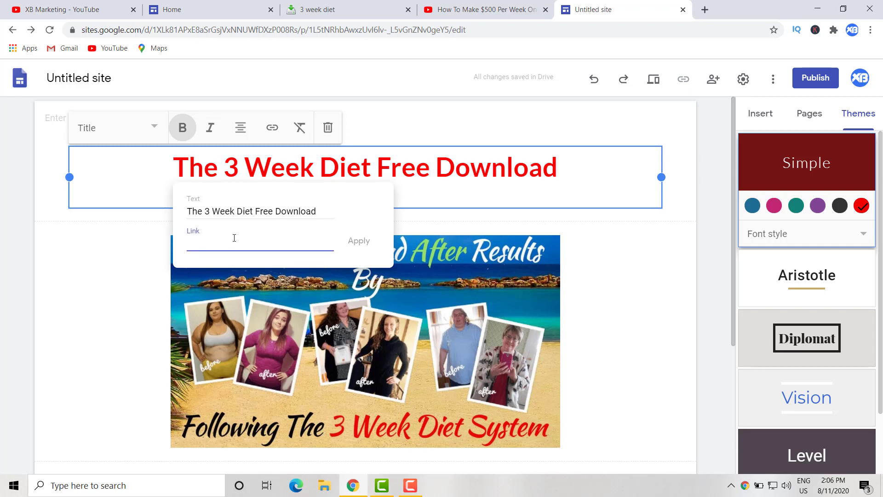
key("ctrl+v")
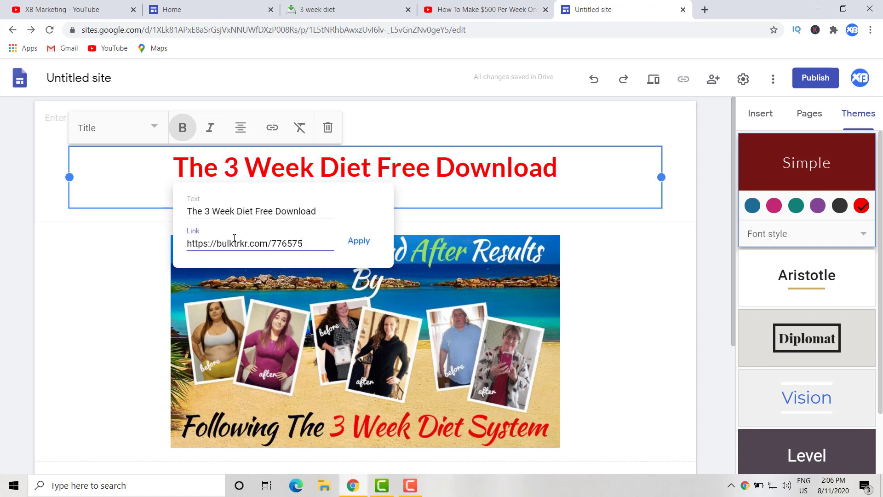
left_click(353, 244)
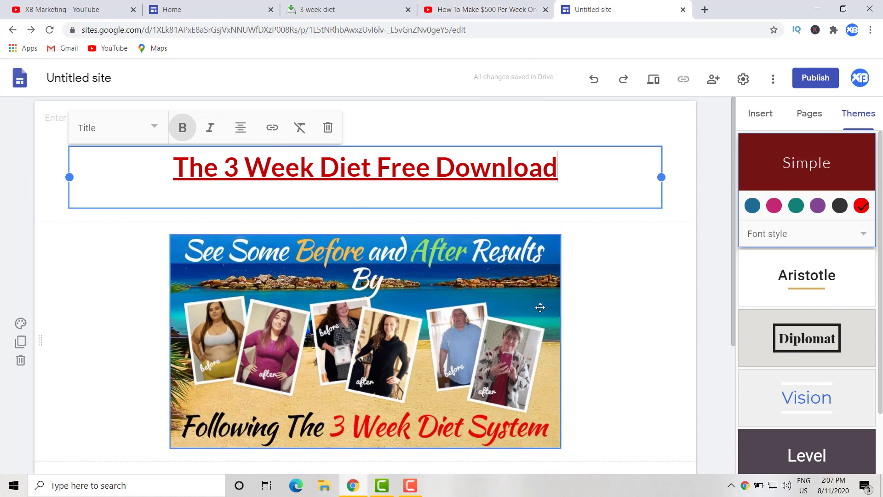
left_click_drag(519, 314, 515, 316)
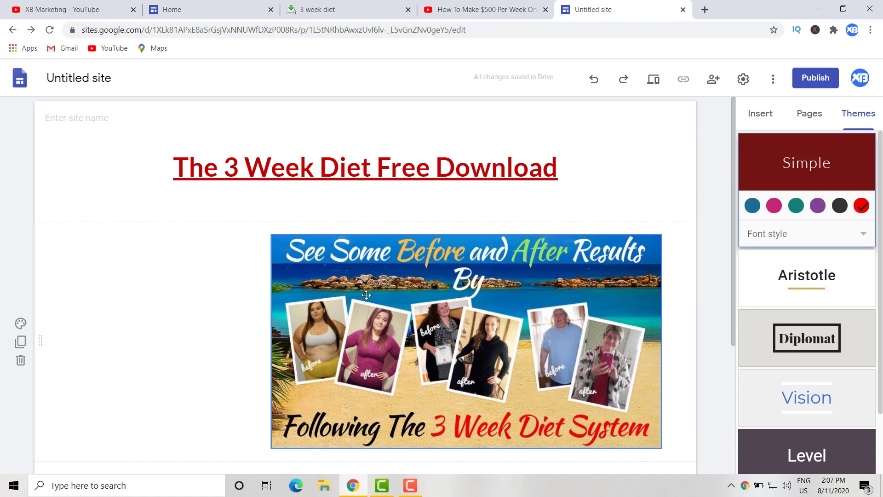
mouse_move(366, 295)
left_mouse_down()
mouse_move(299, 303)
mouse_move(377, 295)
left_mouse_up()
scroll(371, 325, "down", 4)
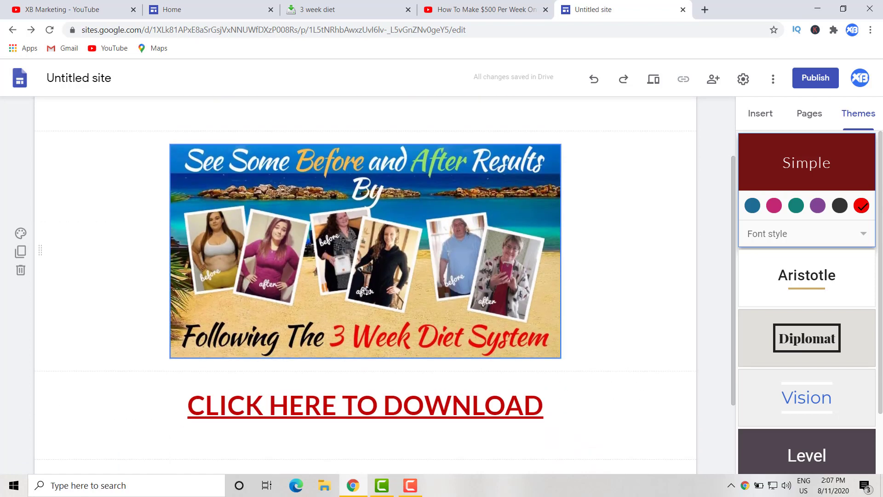
left_click(347, 184)
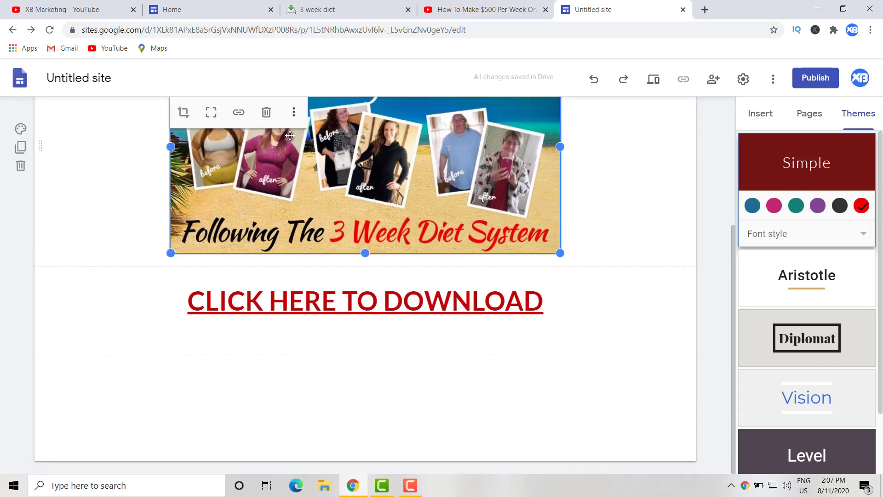
left_click(238, 113)
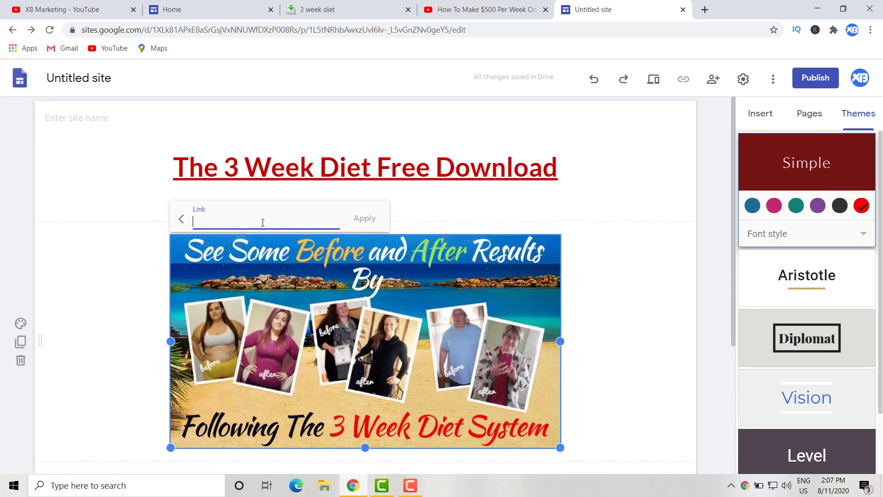
type("https://bulktrkr.com/776575")
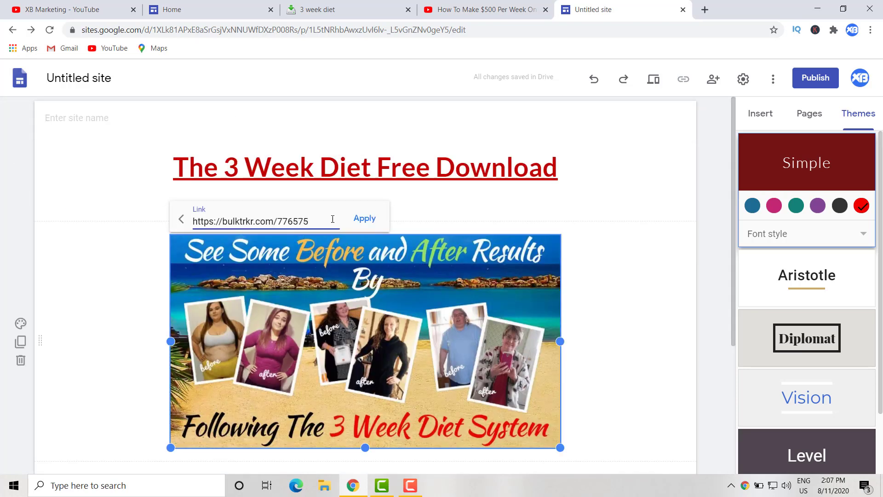
left_click(365, 218)
scroll(540, 320, "down", 4)
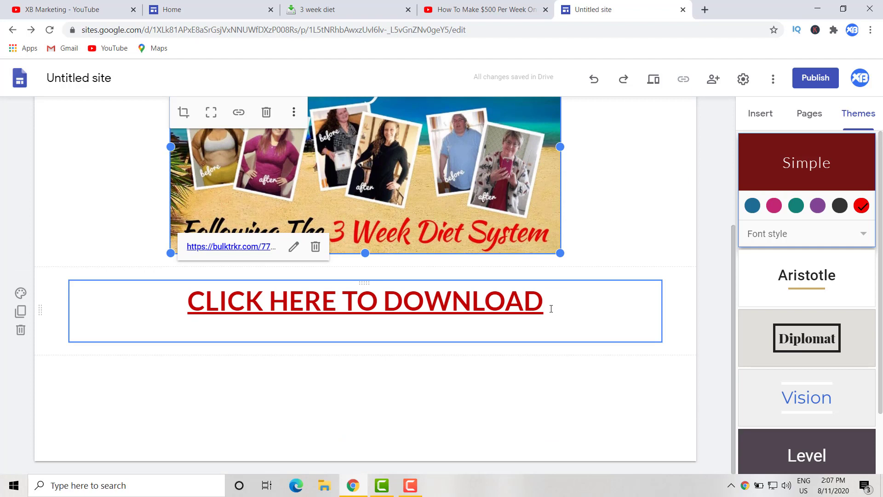
left_click_drag(551, 309, 192, 281)
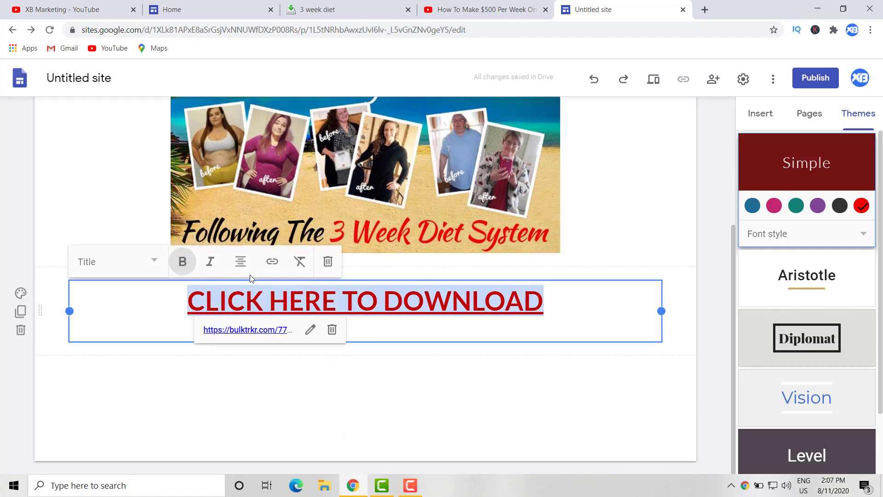
left_click(272, 262)
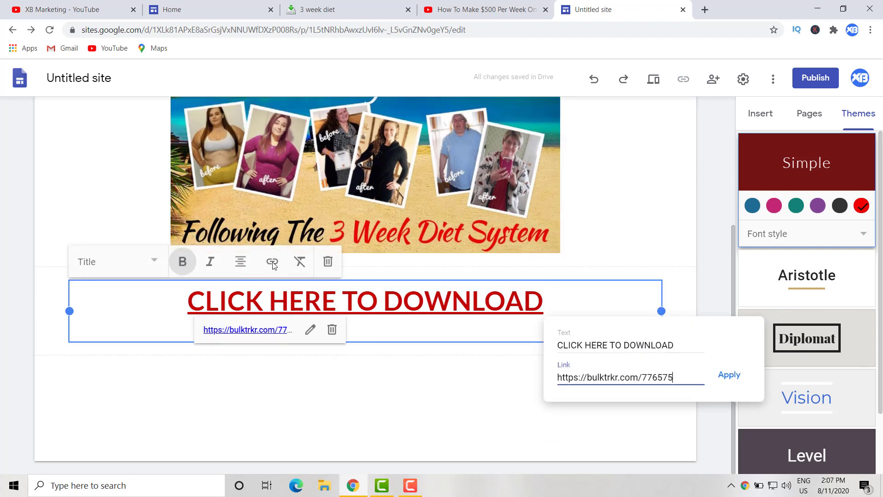
left_click(725, 377)
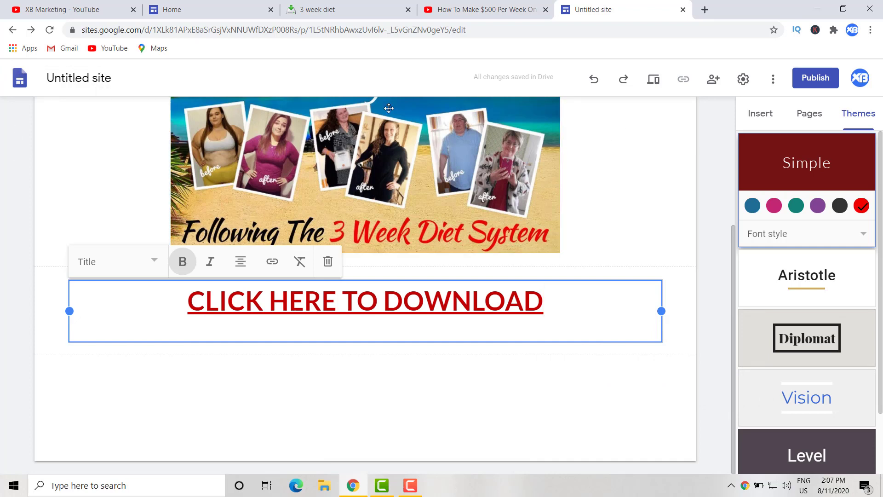
Review the page's title, before-and-after image and download link sections.
scroll(112, 119, "up", 5)
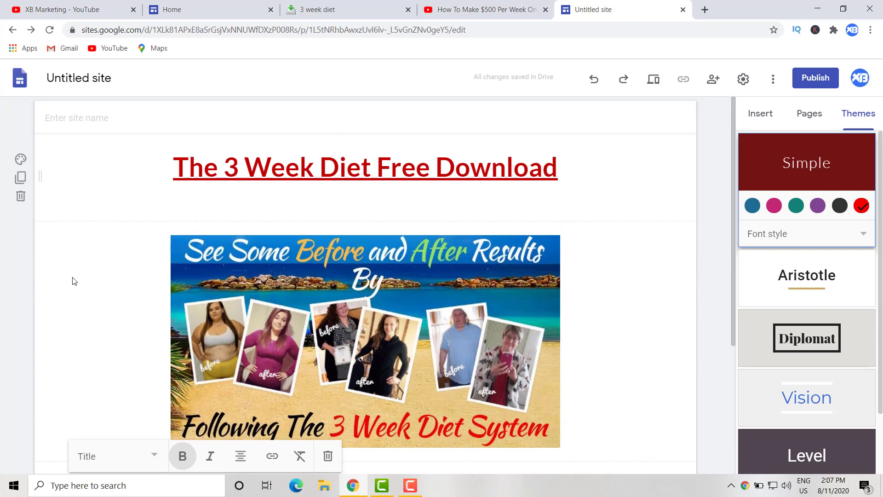
scroll(678, 209, "down", 1)
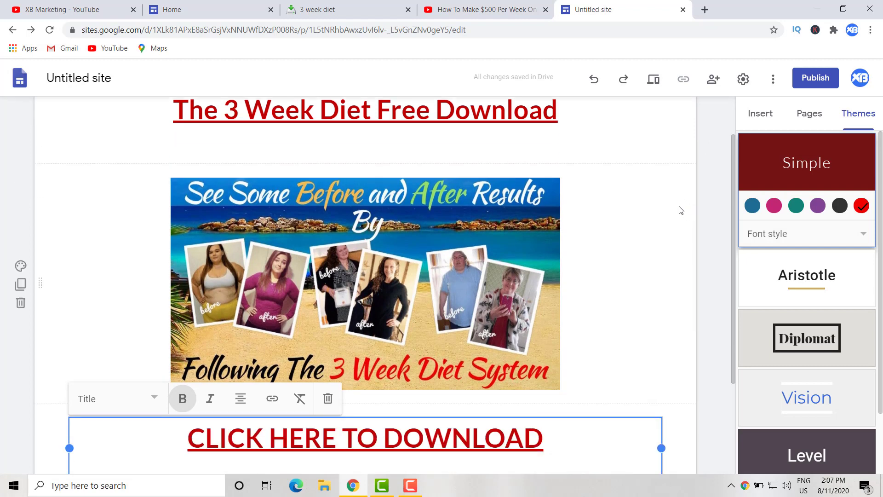
scroll(674, 212, "up", 1)
scroll(657, 226, "down", 1)
left_click(655, 242)
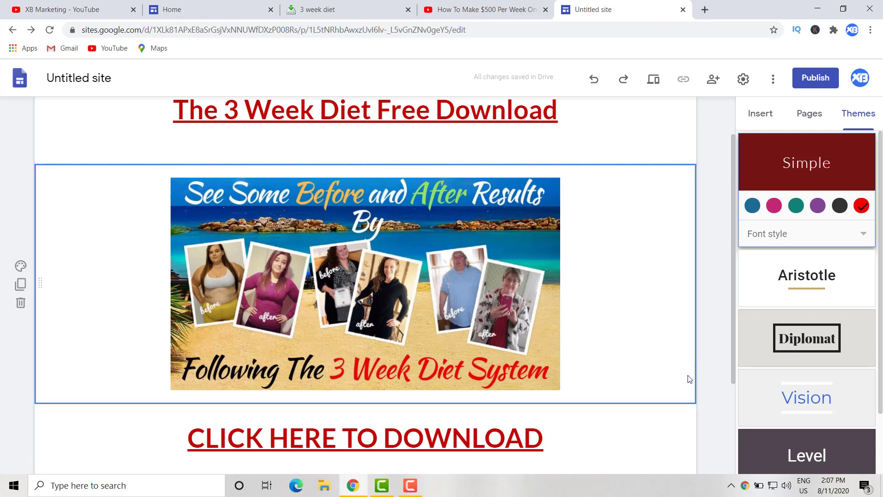
left_click(664, 157)
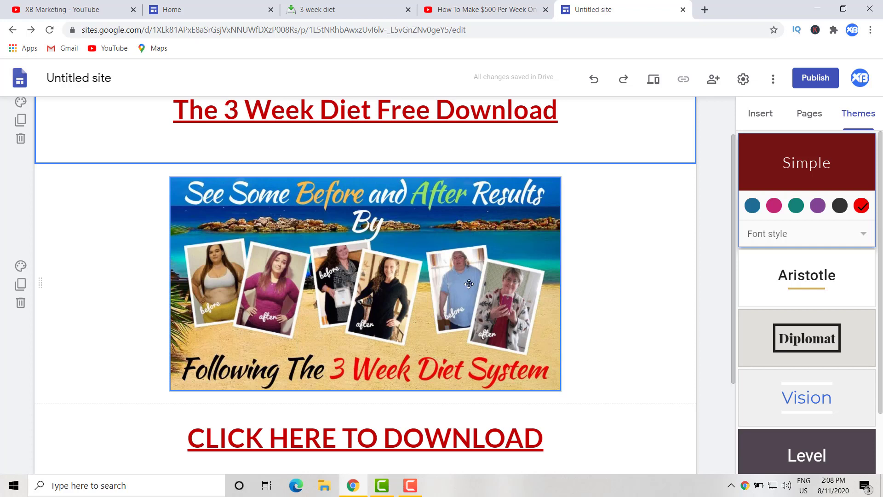
scroll(473, 280, "up", 1)
scroll(473, 281, "down", 1)
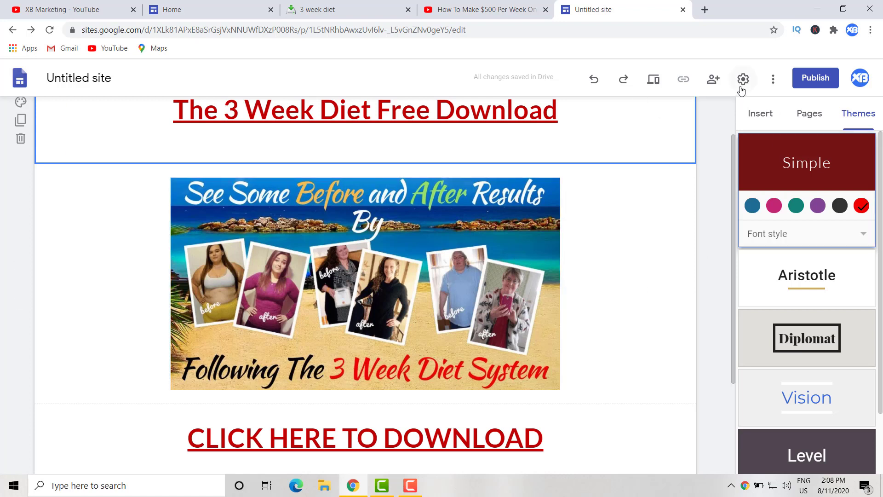
Start publishing the site to the web and get ready to enter its web address.
left_click(808, 80)
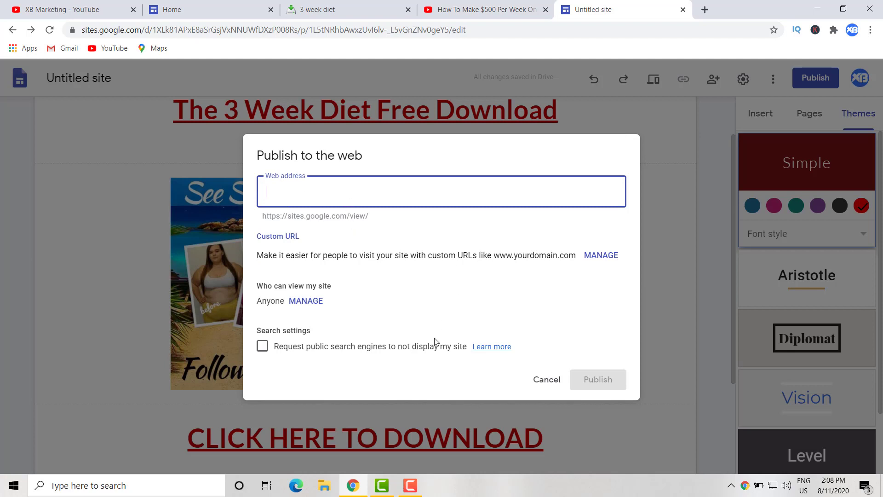
left_click_drag(368, 217, 288, 223)
left_click(316, 192)
type("w")
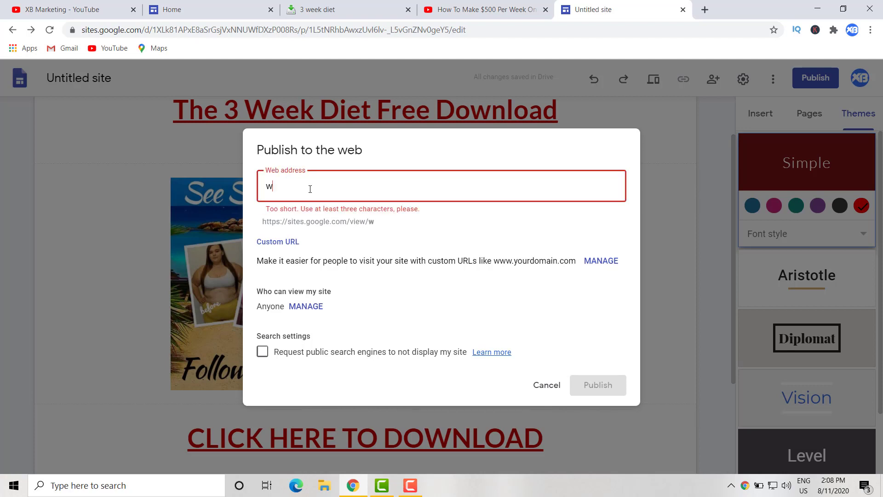
key("BackSpace")
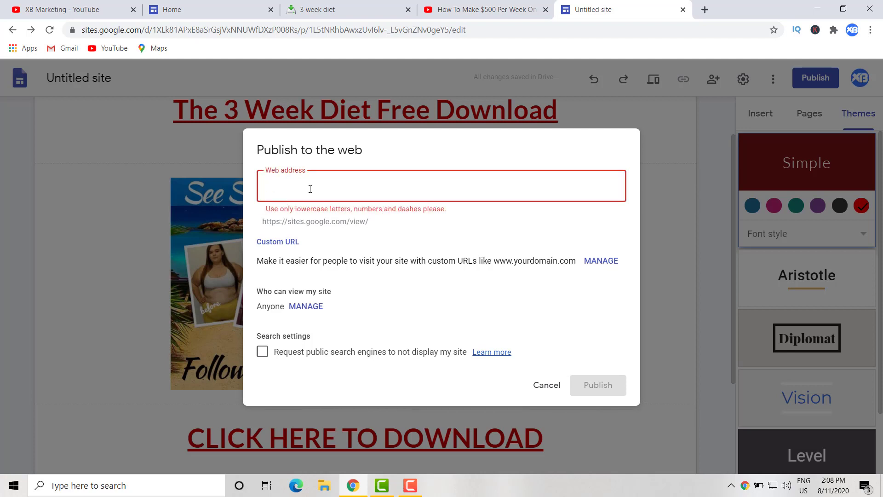
type("3")
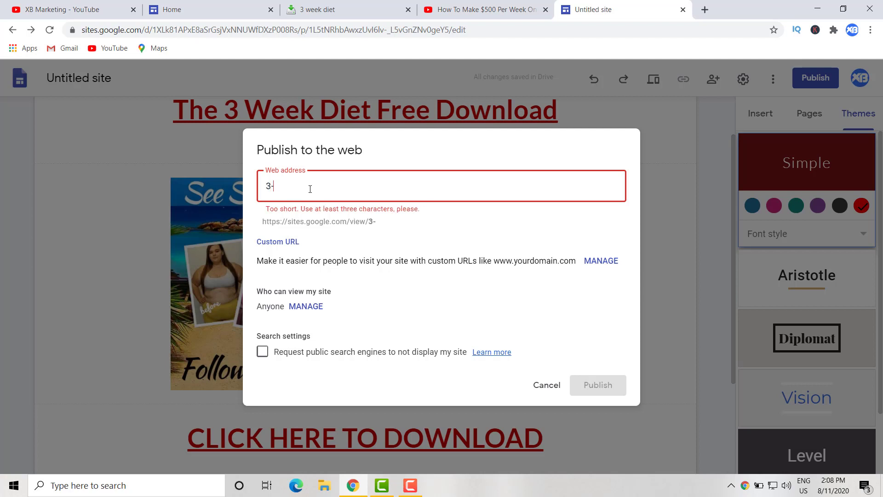
type("-wee")
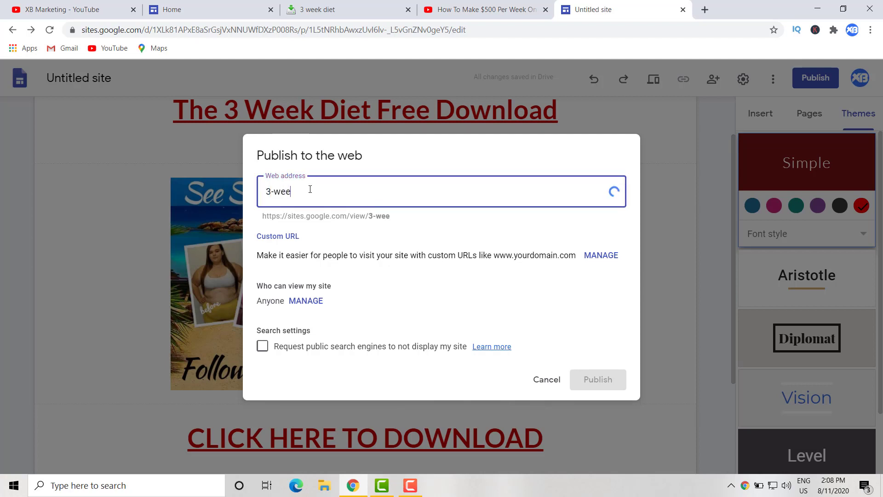
type("kd")
key("BackSpace")
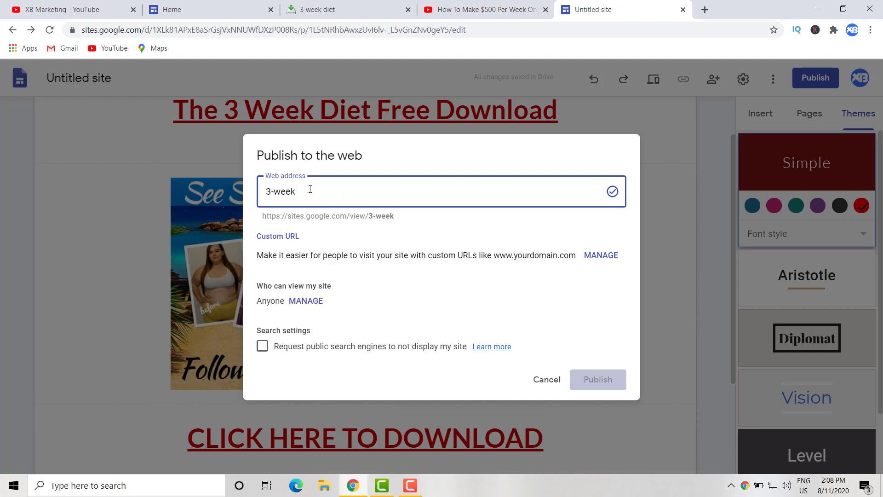
key("BackSpace")
key("BackSpace")
key("BackSpace")
key("BackSpace")
key("BackSpace")
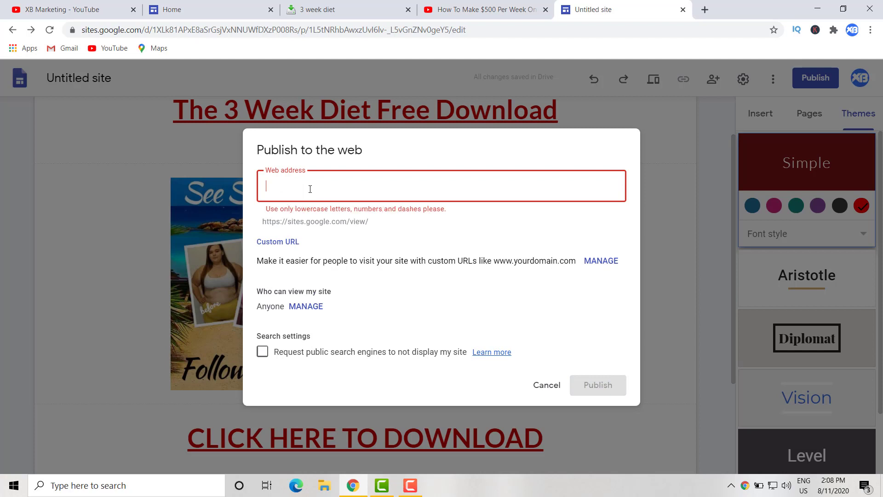
Enter 3-week-diet as the site's web address for publishing.
type("3")
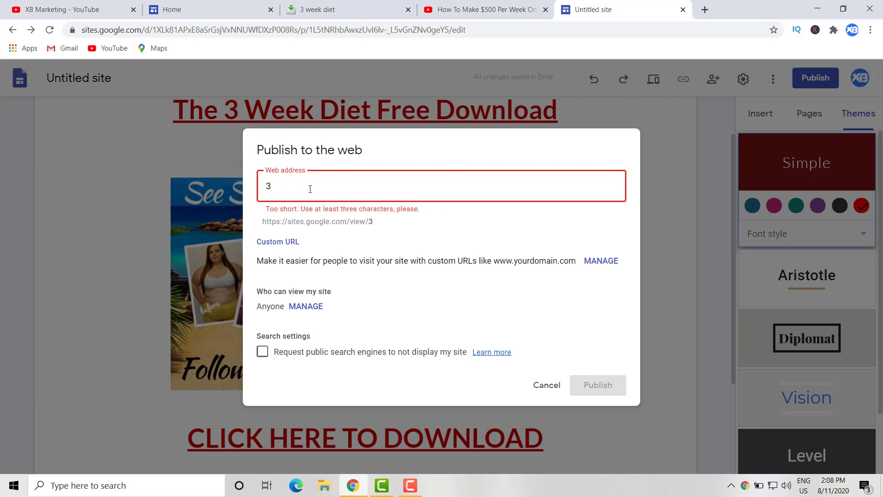
type("-wee")
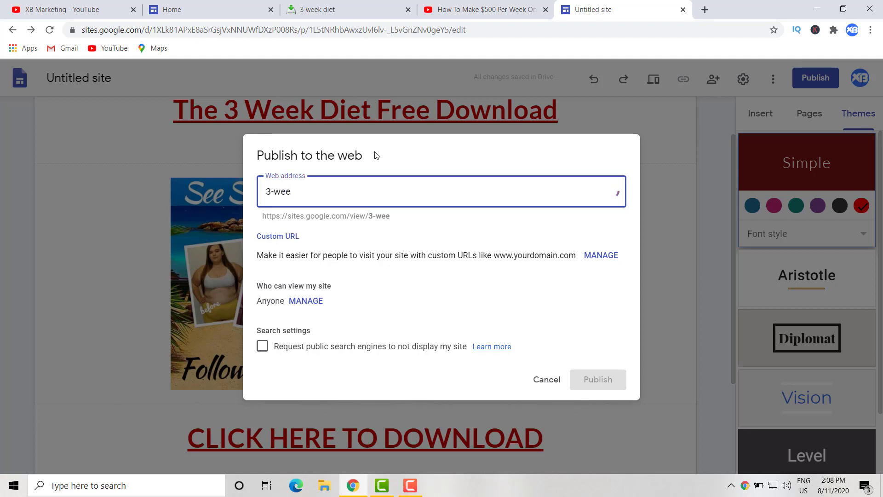
type("k-")
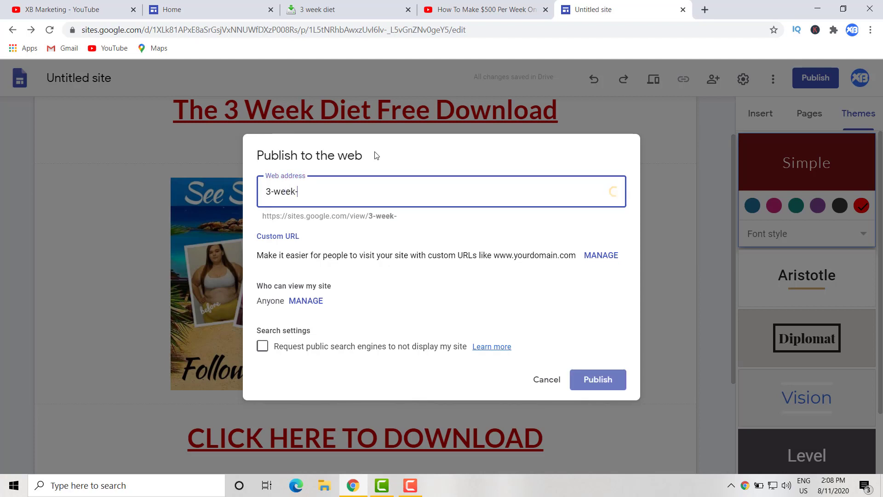
type("diet")
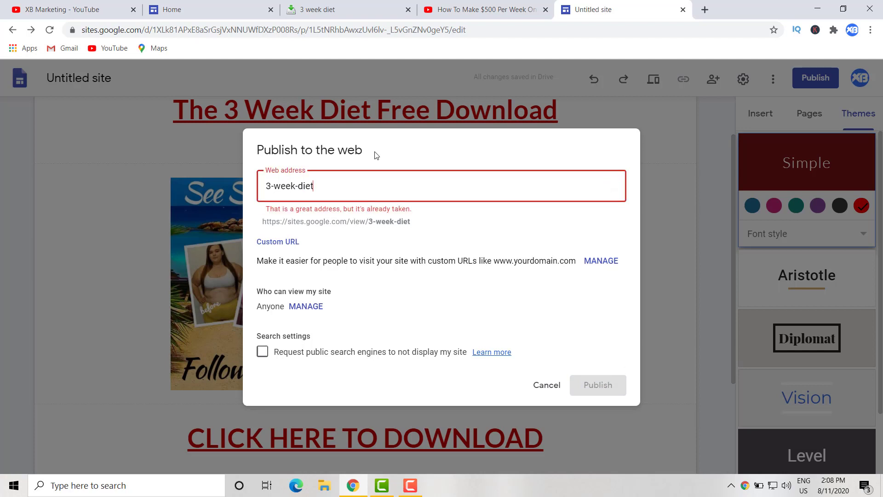
type("-")
type("mat")
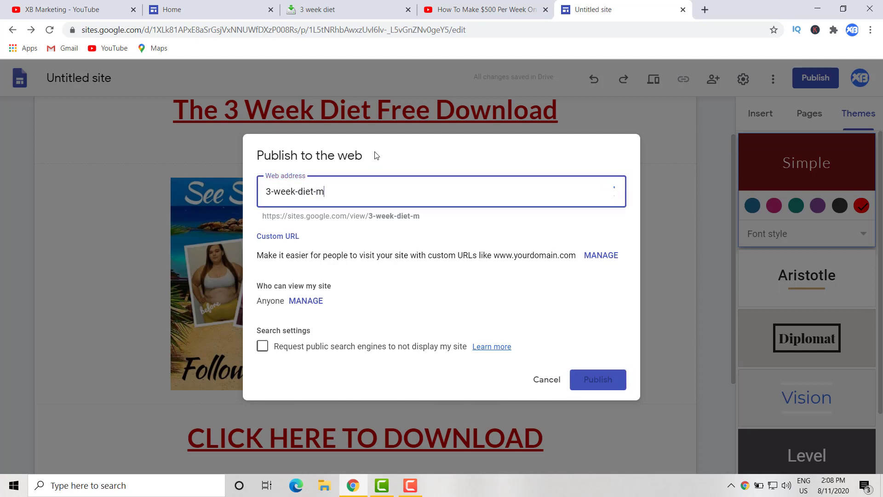
key("BackSpace")
key("BackSpace")
key("BackSpace")
key("BackSpace")
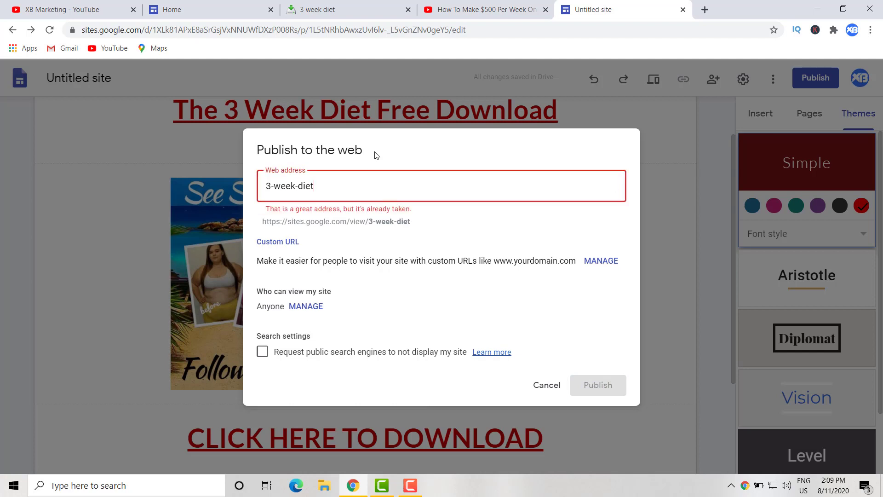
Try 3-week-diet-ebook as the site's web address, and remove the ebook ending again.
type("-")
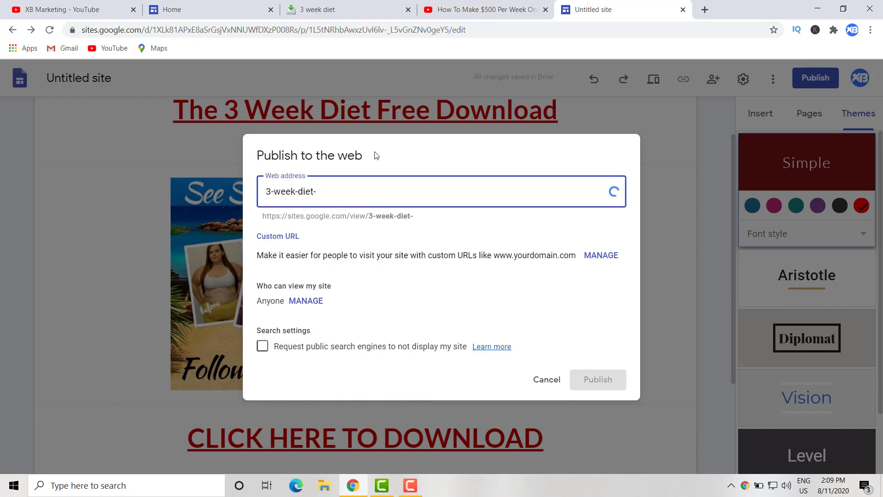
type("ebook")
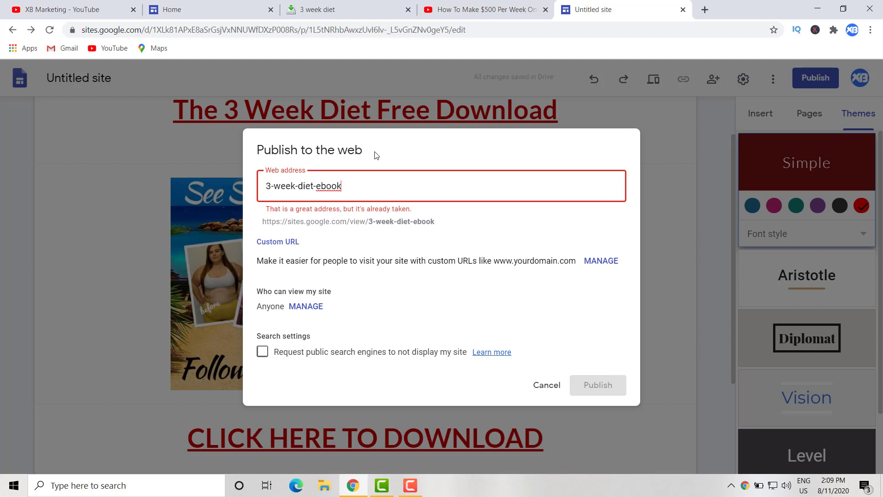
key("BackSpace")
key("BackSpace")
key("BackSpace")
key("BackSpace")
key("BackSpace")
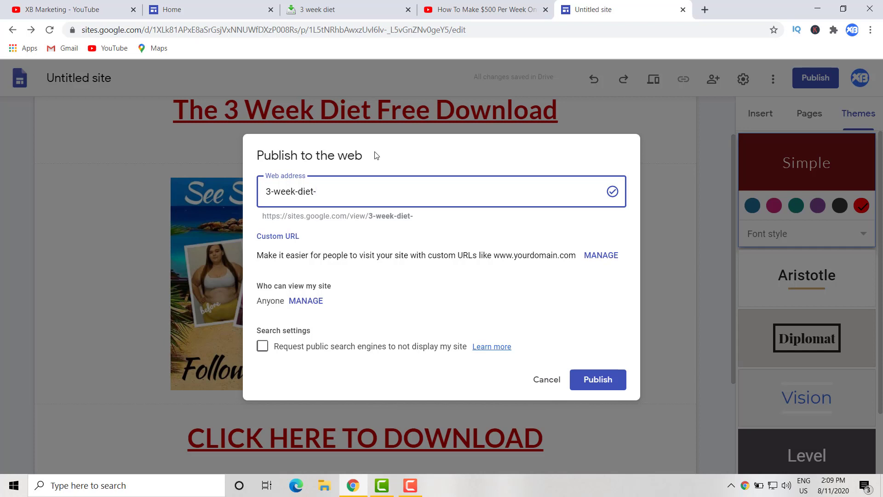
Complete the web address as 3-week-diet-method and publish the site.
type("method")
left_click(590, 386)
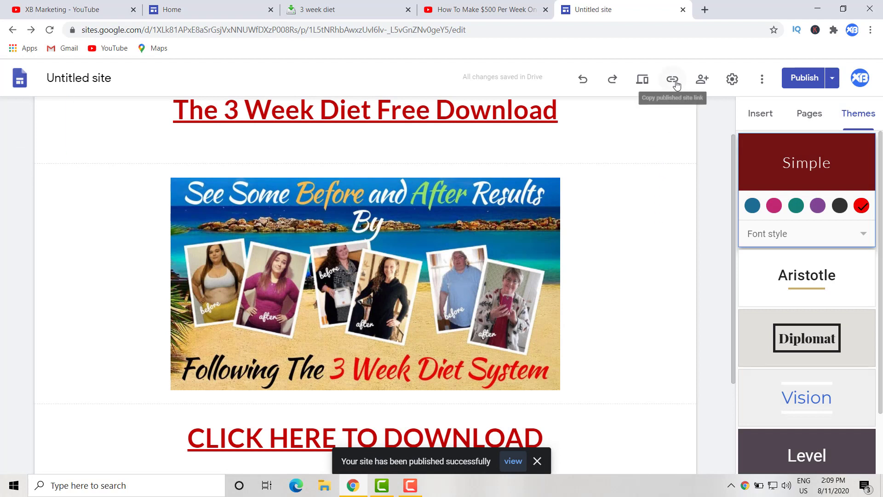
Copy the published site's link to the clipboard.
left_click(832, 79)
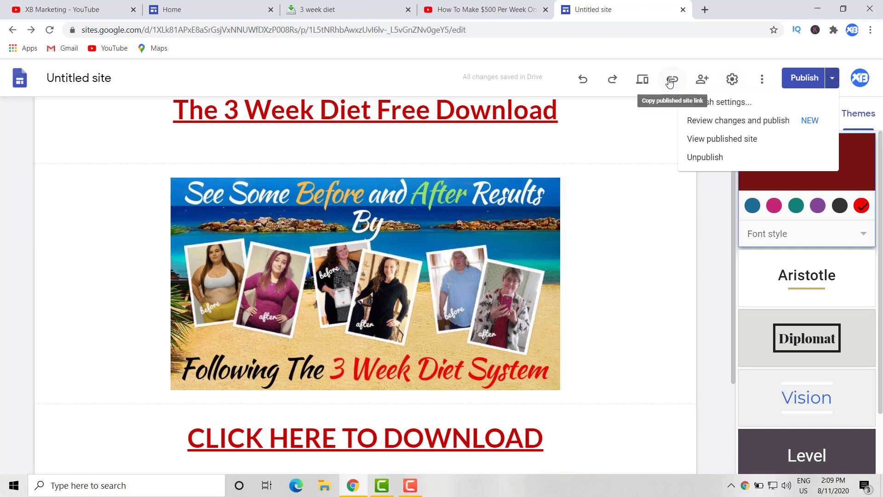
left_click(670, 81)
left_click(670, 81)
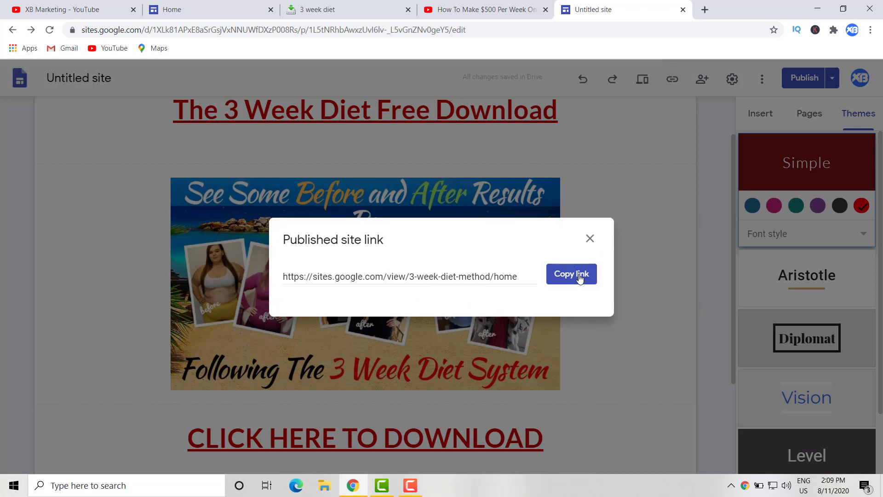
left_click(580, 277)
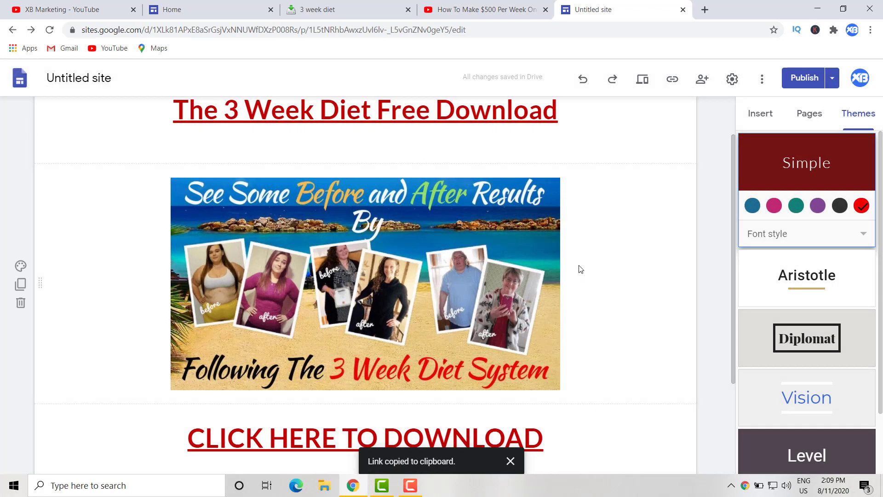
Open the copied address sites.google.com/view/3-week-diet-method/home in a new browser tab.
left_click(705, 9)
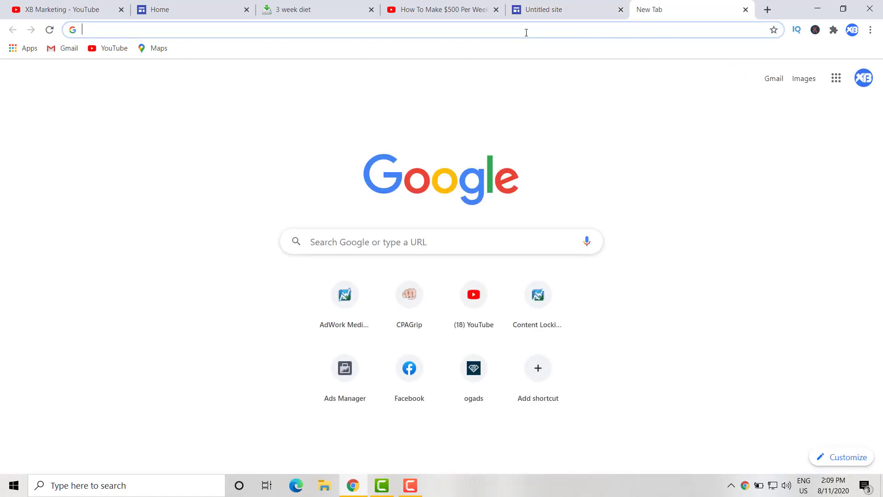
right_click(524, 28)
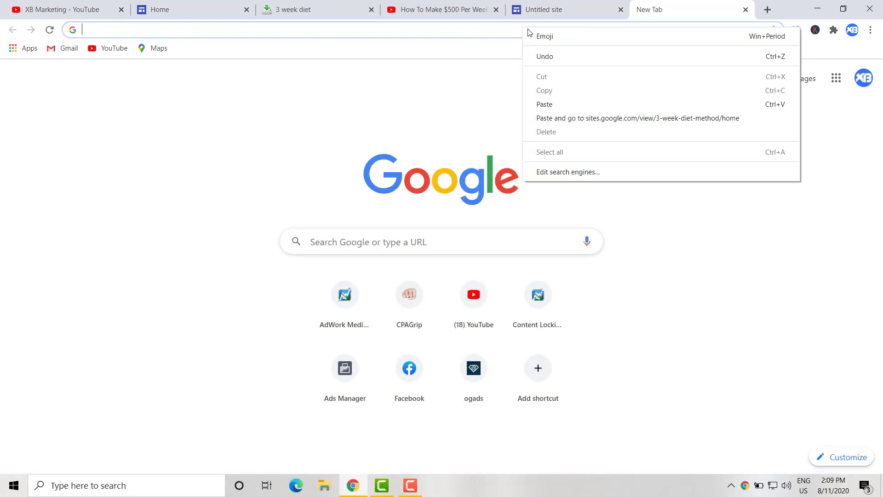
left_click(561, 119)
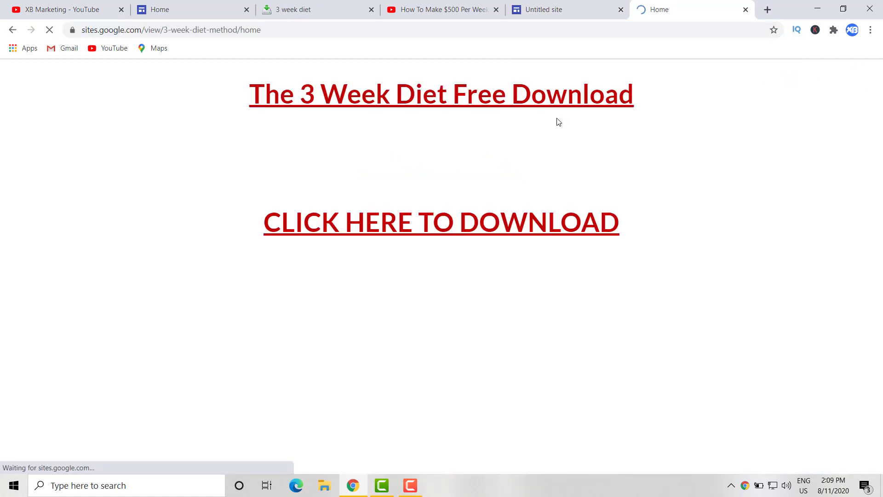